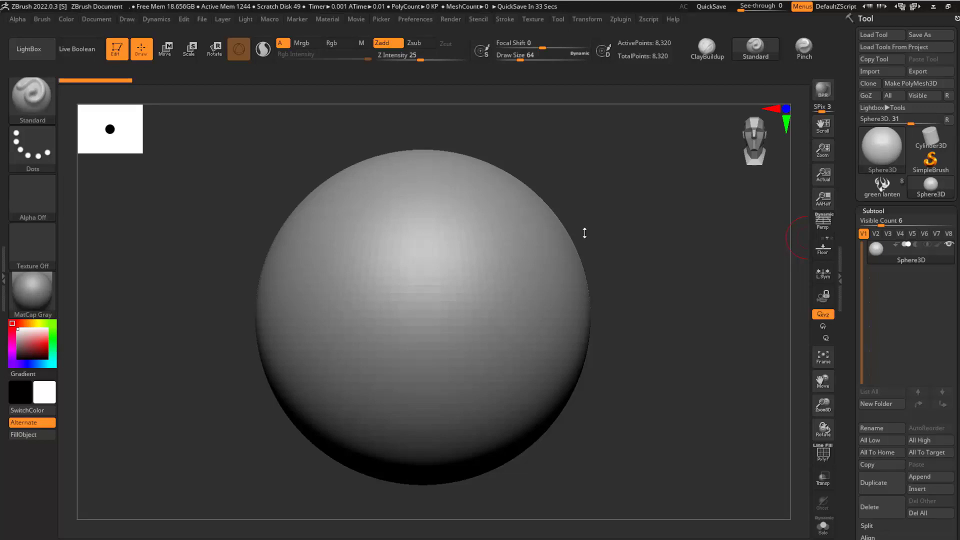
# Convert the sphere primitive to a PolyMesh3D and display its polygon wireframe.
pyautogui.keyDown('shift'); pyautogui.moveTo(604, 217); pyautogui.dragTo(577, 234); pyautogui.keyUp('shift')
pyautogui.click(901, 91)
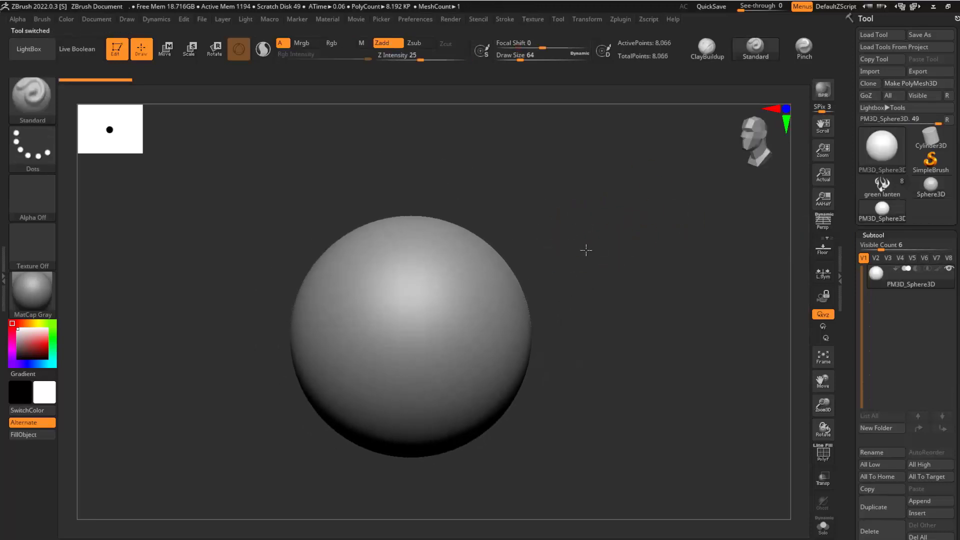
pyautogui.hotkey('shift', 'f')
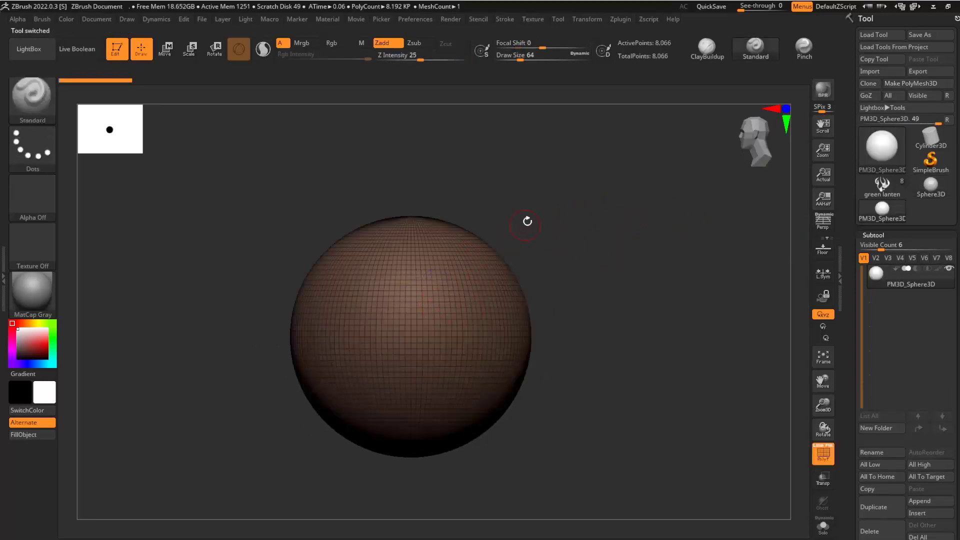
# Set the draw size to about 365, undo the test stroke on the sphere, and return it to a centred front view.
pyautogui.moveTo(528, 221); pyautogui.dragTo(525, 250)
pyautogui.press('s')
pyautogui.moveTo(409, 314)
pyautogui.mouseDown()
pyautogui.moveTo(442, 312)
pyautogui.moveTo(478, 280)
pyautogui.moveTo(446, 349)
pyautogui.mouseUp()
pyautogui.moveTo(540, 261); pyautogui.dragTo(579, 217)
pyautogui.hotkey('ctrl', 'z')
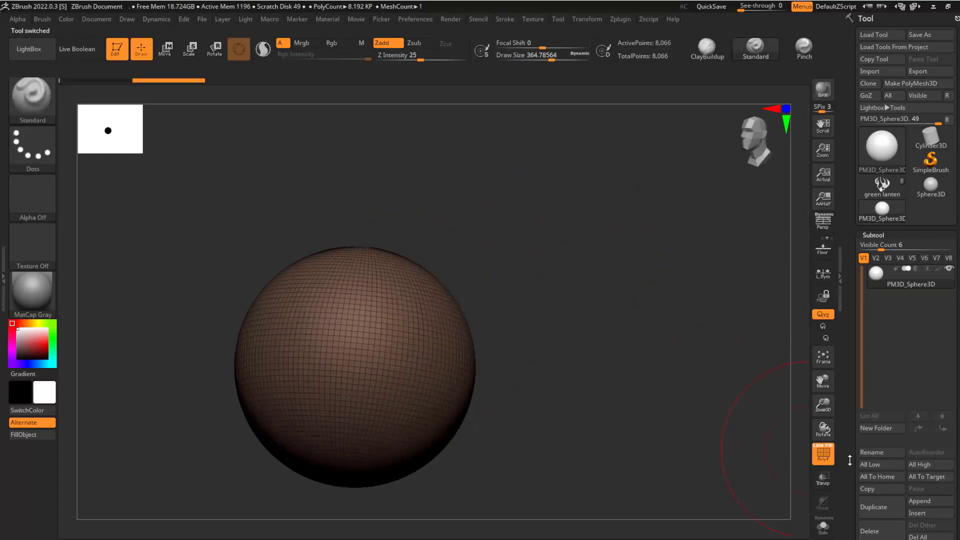
pyautogui.moveTo(850, 460); pyautogui.dragTo(850, 423)
pyautogui.keyDown('shift'); pyautogui.moveTo(721, 384); pyautogui.dragTo(665, 345); pyautogui.keyUp('shift')
pyautogui.keyDown('alt'); pyautogui.moveTo(556, 251); pyautogui.dragTo(649, 207); pyautogui.keyUp('alt')
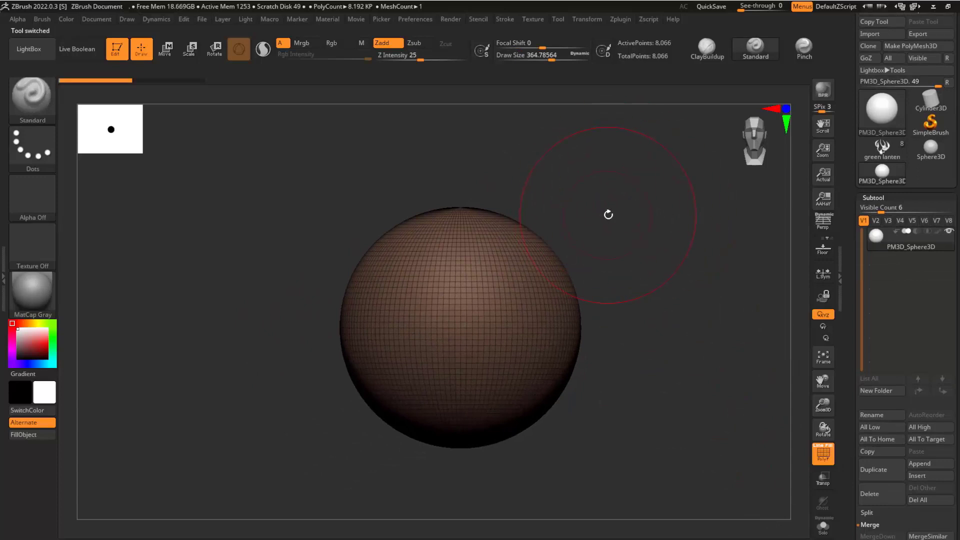
# Mask the right side of the sphere with the MaskPen brush and the FreeHand stroke.
pyautogui.press('ctrl')
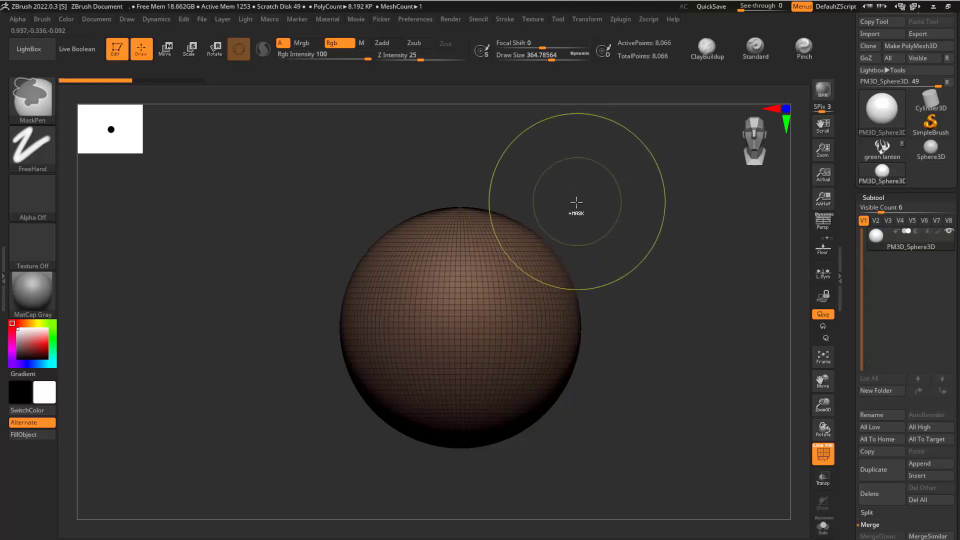
pyautogui.keyDown('ctrl'); pyautogui.moveTo(592, 182); pyautogui.dragTo(490, 458); pyautogui.keyUp('ctrl')
pyautogui.moveTo(637, 176)
pyautogui.mouseDown()
pyautogui.moveTo(602, 235)
pyautogui.moveTo(557, 242)
pyautogui.moveTo(635, 220)
pyautogui.mouseUp()
# Switch the masking stroke to DragDot and place a soft mask spot on the unmasked part of the sphere.
pyautogui.press('ctrl')
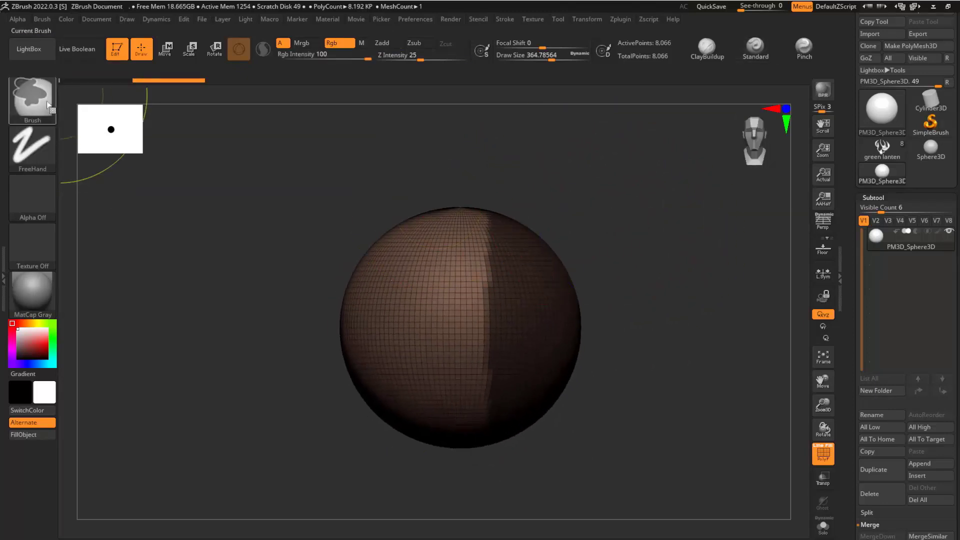
pyautogui.click(32, 147)
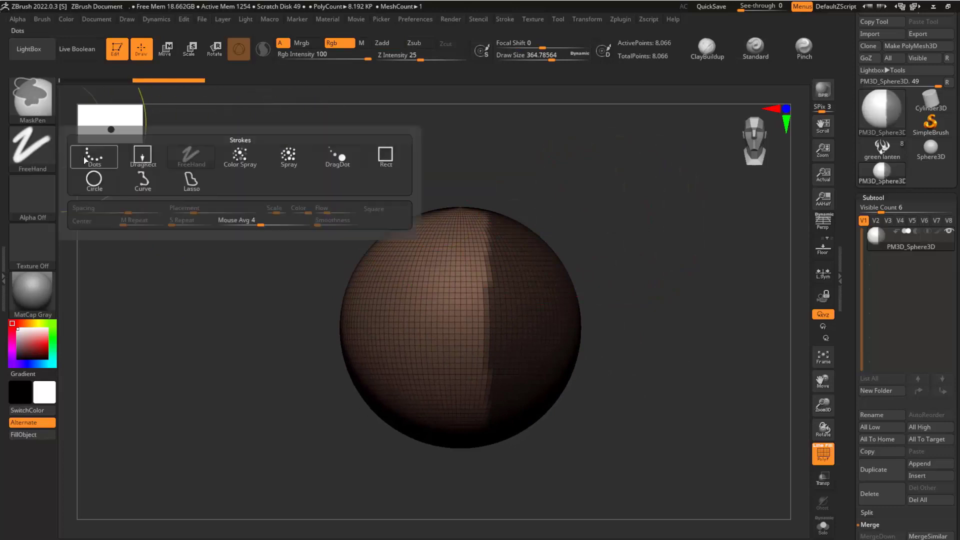
pyautogui.click(338, 155)
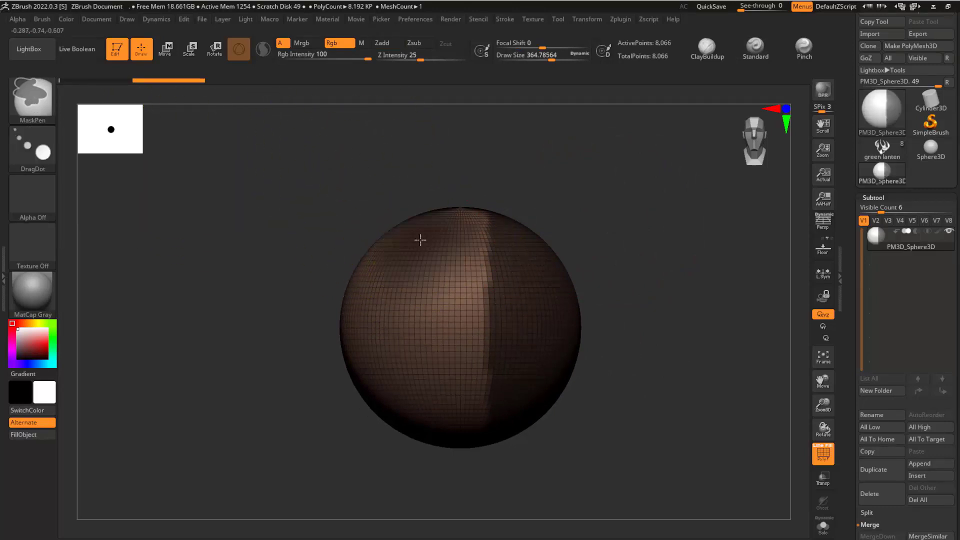
# Cover the rest of the sphere with the FreeHand masking stroke and clear the whole mask.
pyautogui.click(33, 147)
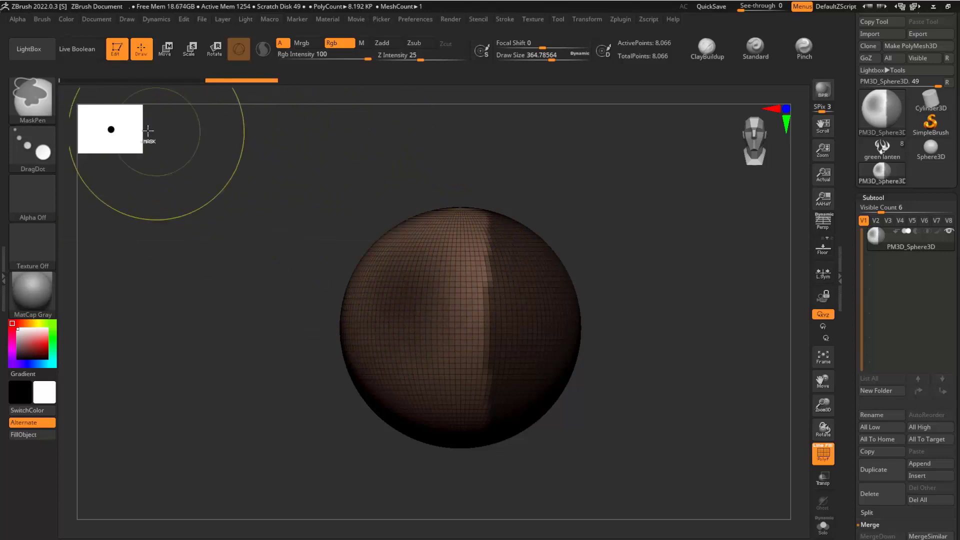
pyautogui.click(32, 148)
pyautogui.click(90, 154)
pyautogui.keyDown('ctrl'); pyautogui.moveTo(419, 221); pyautogui.dragTo(394, 321); pyautogui.keyUp('ctrl')
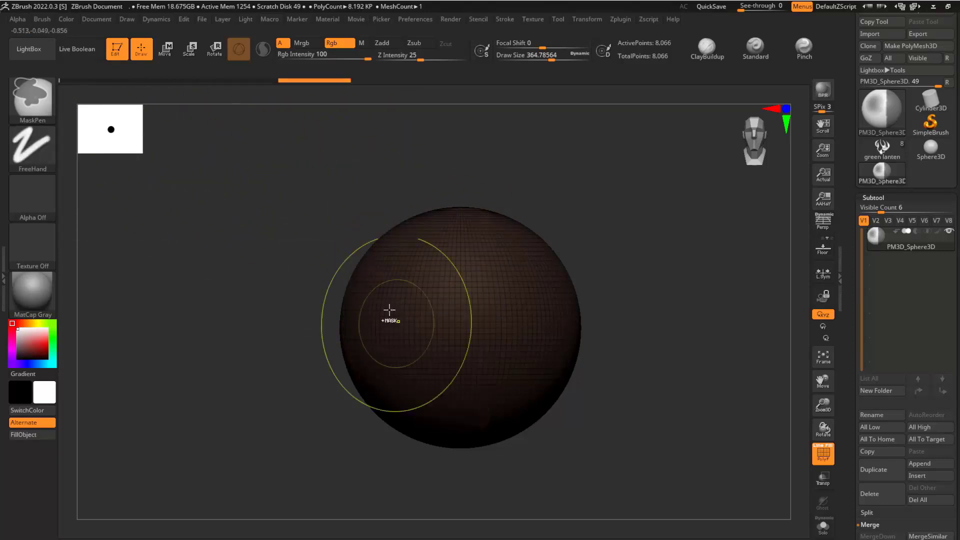
pyautogui.keyDown('ctrl'); pyautogui.moveTo(297, 210); pyautogui.dragTo(270, 205); pyautogui.keyUp('ctrl')
# Try a DragRect mask on the front of the sphere and undo it.
pyautogui.click(33, 148)
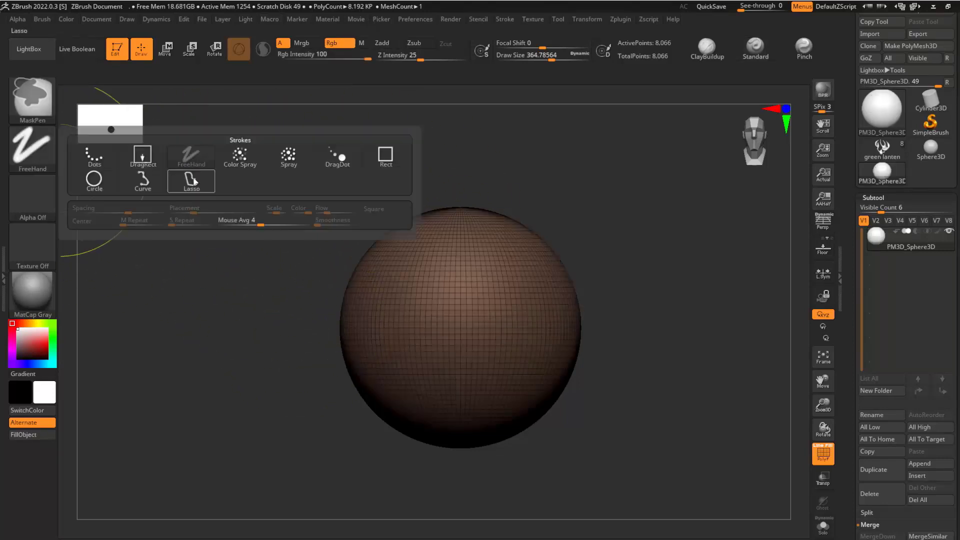
pyautogui.click(142, 154)
pyautogui.keyDown('ctrl'); pyautogui.moveTo(484, 268); pyautogui.dragTo(488, 395); pyautogui.keyUp('ctrl')
pyautogui.hotkey('ctrl', 'z')
# Mask a round area on the lower-right front of the sphere with the Circle stroke.
pyautogui.click(40, 150)
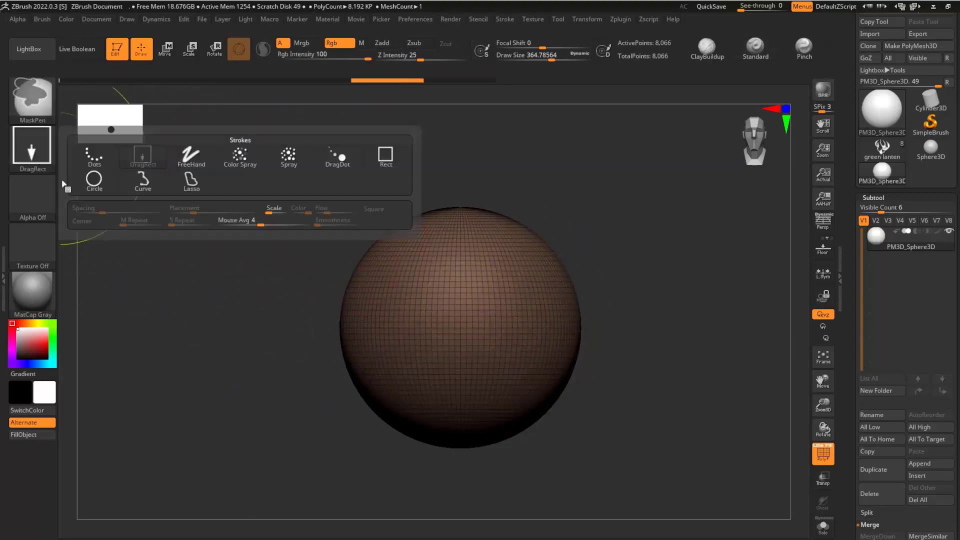
pyautogui.click(94, 182)
pyautogui.moveTo(468, 333)
pyautogui.keyDown('ctrl'); pyautogui.mouseDown()
pyautogui.moveTo(500, 385)
pyautogui.moveTo(562, 395)
pyautogui.mouseUp(); pyautogui.keyUp('ctrl')
# Draw a winding mask line across the sphere with the Curve stroke, undo it and clear the remaining circular mask.
pyautogui.click(32, 145)
pyautogui.click(143, 183)
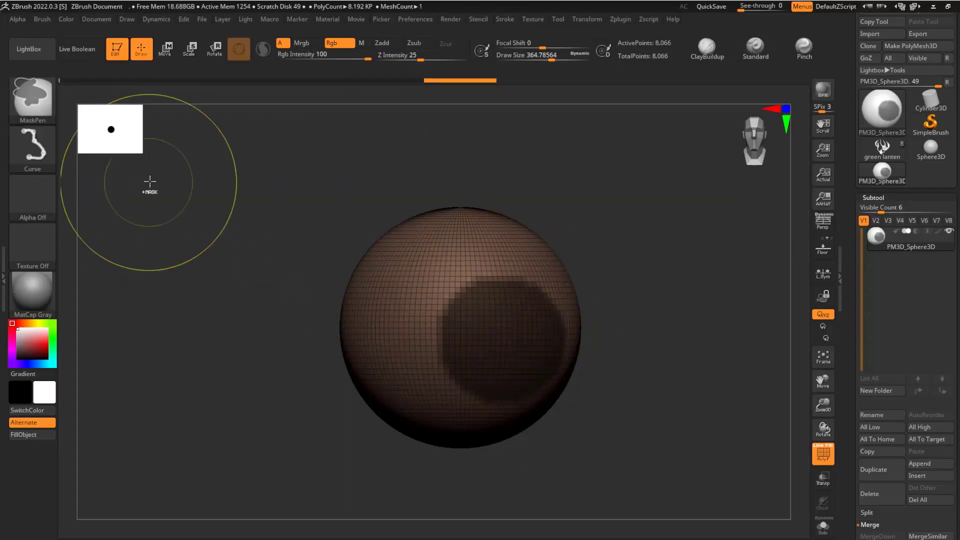
pyautogui.keyDown('ctrl'); pyautogui.moveTo(368, 213); pyautogui.dragTo(402, 427); pyautogui.keyUp('ctrl')
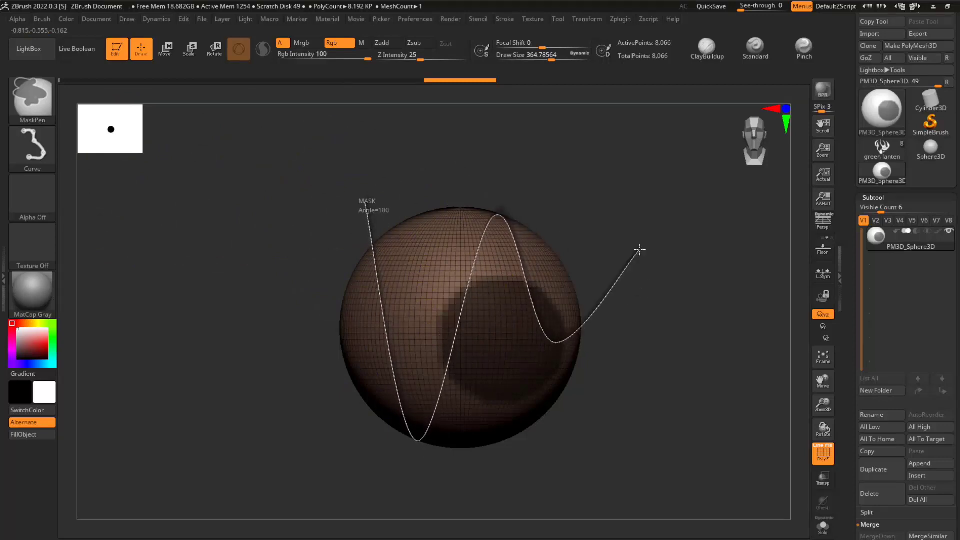
pyautogui.moveTo(640, 250)
pyautogui.keyDown('ctrl'); pyautogui.mouseDown()
pyautogui.moveTo(620, 183)
pyautogui.moveTo(532, 164)
pyautogui.moveTo(450, 163)
pyautogui.moveTo(430, 265)
pyautogui.mouseUp(); pyautogui.keyUp('ctrl')
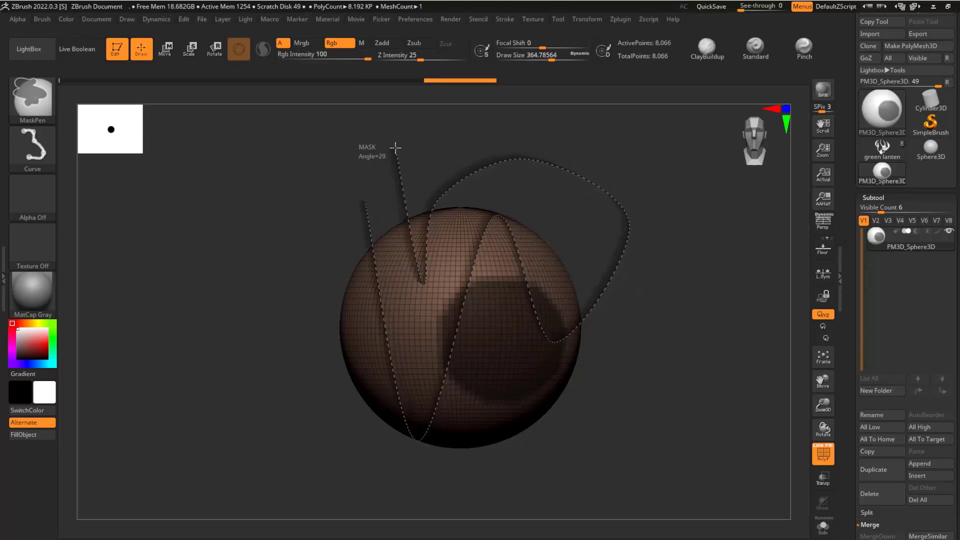
pyautogui.moveTo(395, 137)
pyautogui.keyDown('ctrl'); pyautogui.mouseDown()
pyautogui.moveTo(338, 165)
pyautogui.moveTo(256, 248)
pyautogui.moveTo(251, 241)
pyautogui.moveTo(337, 328)
pyautogui.mouseUp(); pyautogui.keyUp('ctrl')
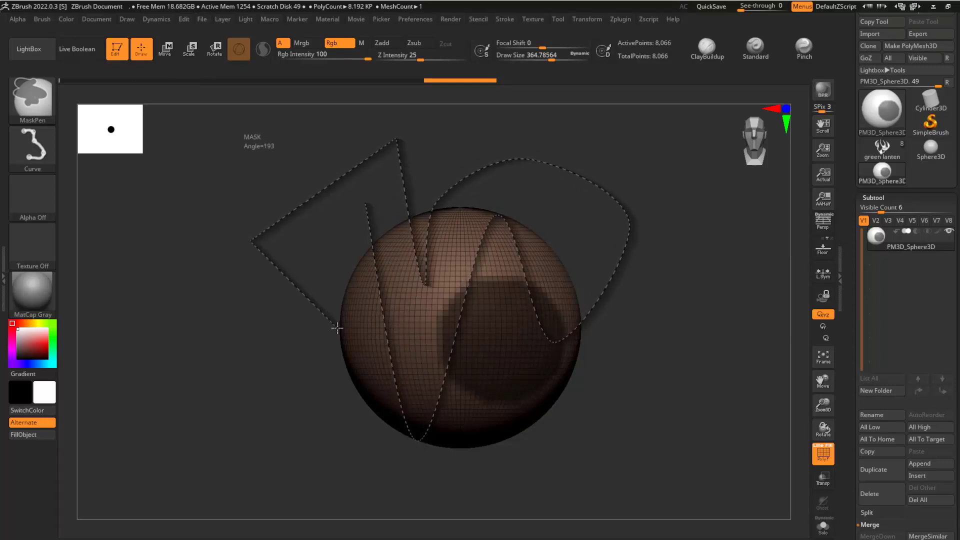
pyautogui.keyDown('ctrl'); pyautogui.moveTo(363, 271); pyautogui.dragTo(349, 264); pyautogui.keyUp('ctrl')
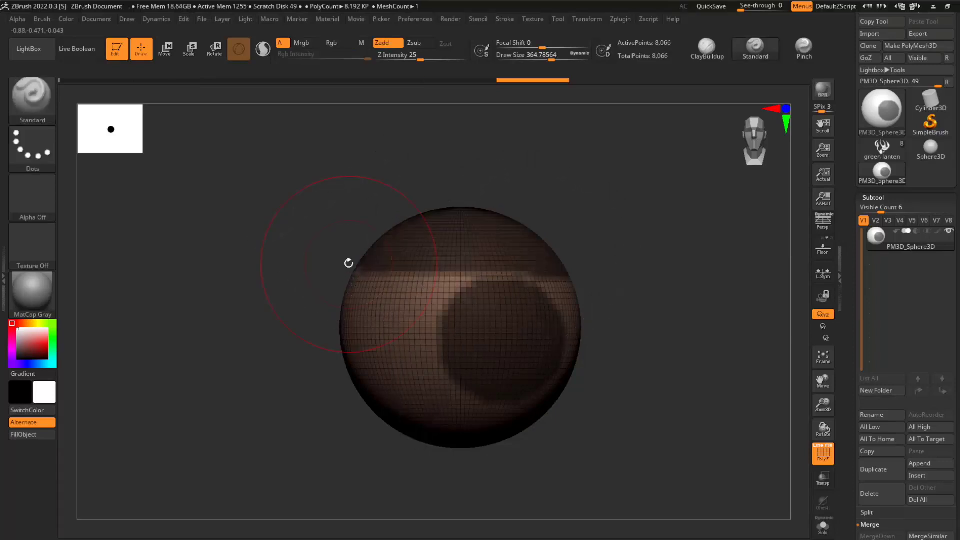
pyautogui.moveTo(544, 155)
pyautogui.mouseDown()
pyautogui.moveTo(554, 165)
pyautogui.moveTo(543, 171)
pyautogui.mouseUp()
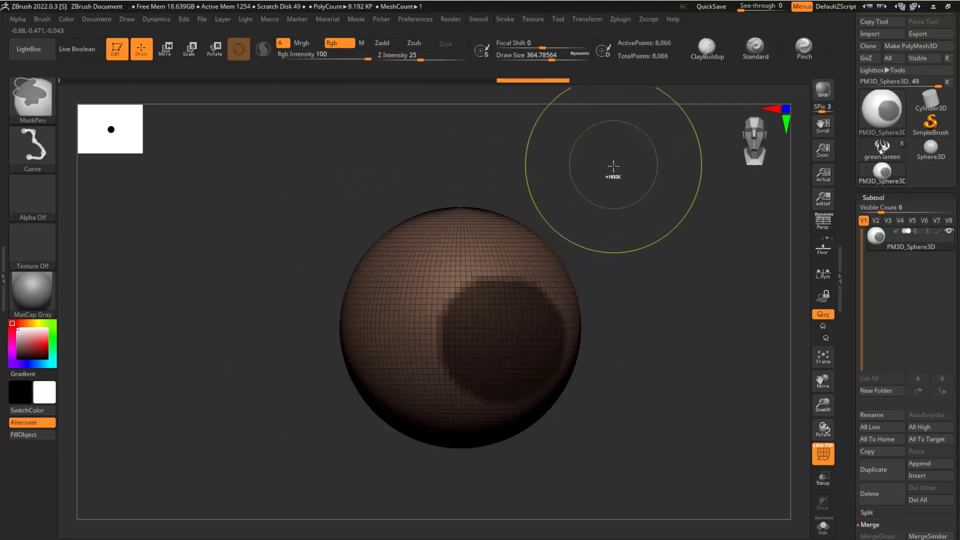
pyautogui.keyDown('ctrl'); pyautogui.moveTo(615, 167); pyautogui.dragTo(617, 321); pyautogui.keyUp('ctrl')
# Try the Lasso masking stroke with a freeform outline over the upper part of the sphere.
pyautogui.keyDown('ctrl'); pyautogui.click(36, 150); pyautogui.keyUp('ctrl')
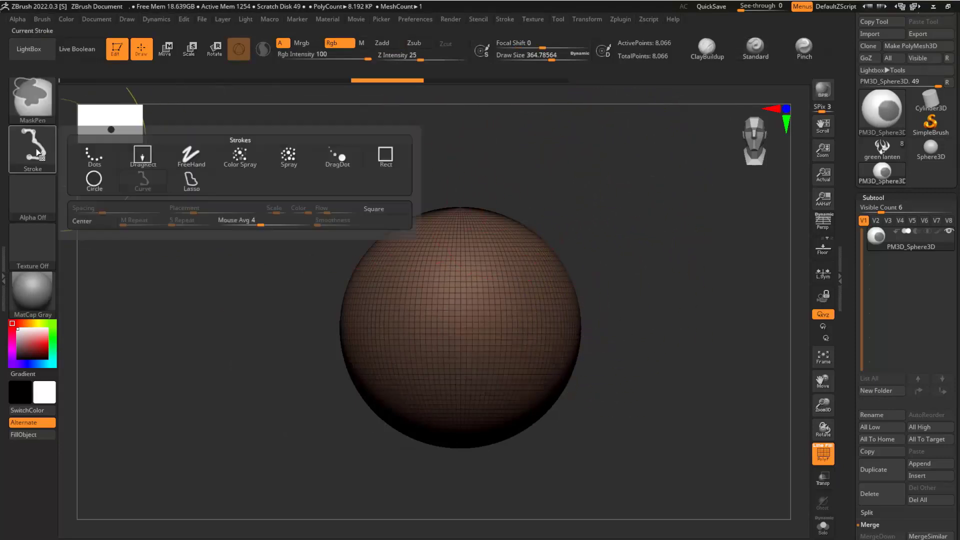
pyautogui.keyDown('ctrl'); pyautogui.click(193, 184); pyautogui.keyUp('ctrl')
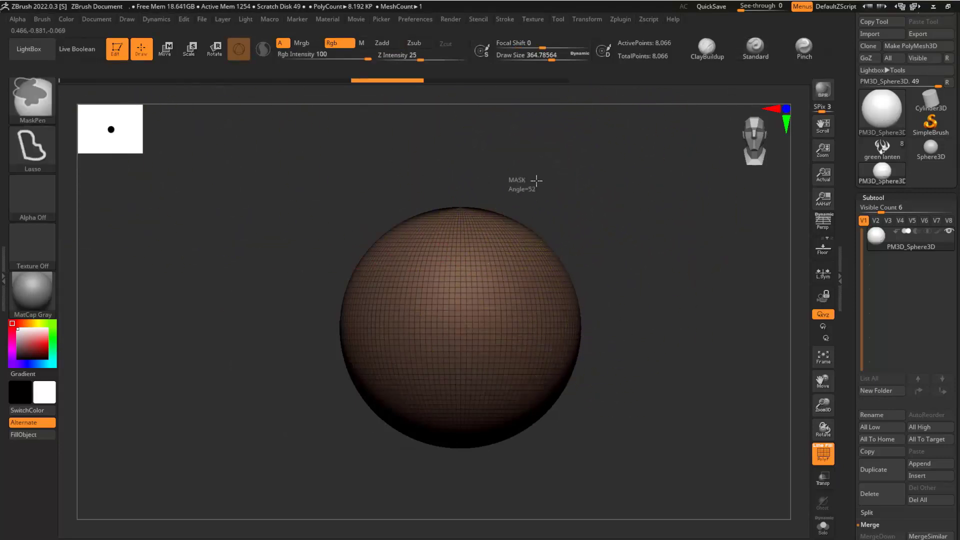
pyautogui.moveTo(536, 180)
pyautogui.keyDown('ctrl'); pyautogui.mouseDown()
pyautogui.moveTo(686, 333)
pyautogui.moveTo(649, 204)
pyautogui.moveTo(574, 240)
pyautogui.moveTo(696, 141)
pyautogui.moveTo(656, 219)
pyautogui.moveTo(392, 268)
pyautogui.mouseUp(); pyautogui.keyUp('ctrl')
# Set the masking stroke to DragRect and assign Alpha 53 to the Standard brush.
pyautogui.keyDown('ctrl'); pyautogui.click(32, 145); pyautogui.keyUp('ctrl')
pyautogui.keyDown('ctrl'); pyautogui.click(143, 155); pyautogui.keyUp('ctrl')
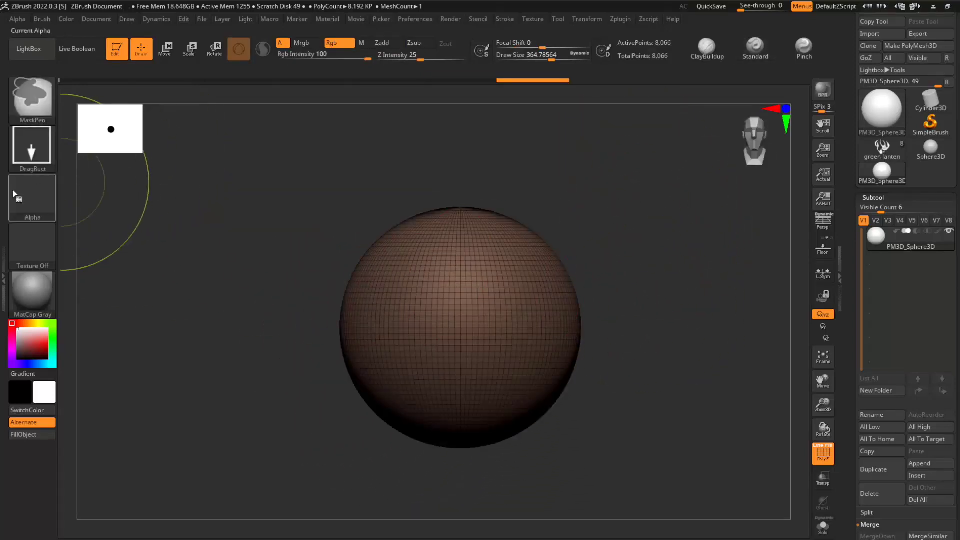
pyautogui.click(36, 203)
pyautogui.click(38, 201)
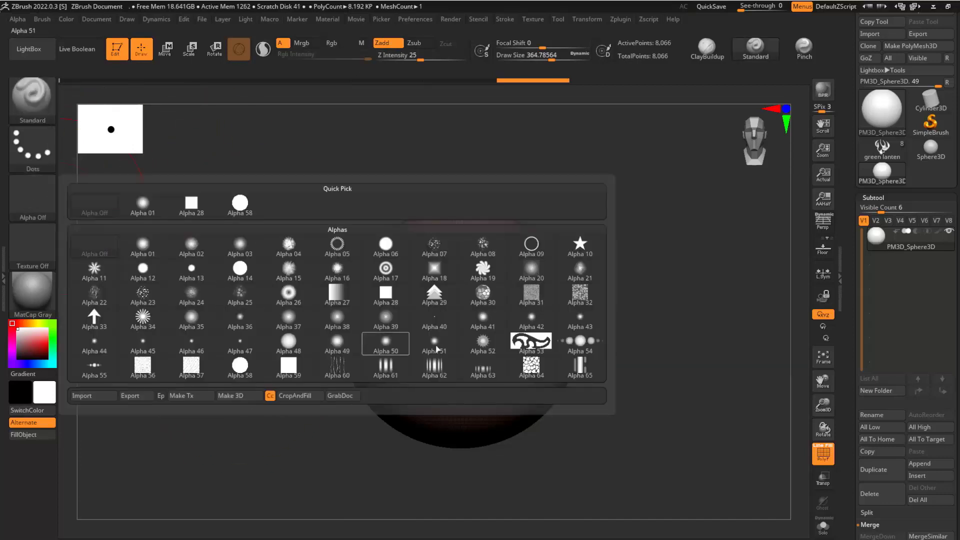
pyautogui.click(547, 345)
# Try sculpting with an alpha on the right side of the sphere using the Standard brush and undo it.
pyautogui.click(31, 204)
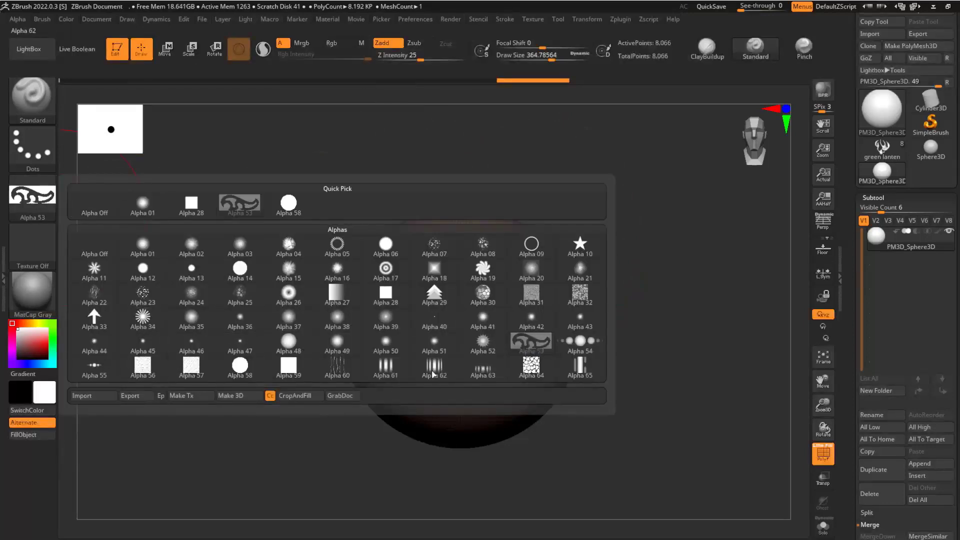
pyautogui.moveTo(473, 275); pyautogui.dragTo(536, 385)
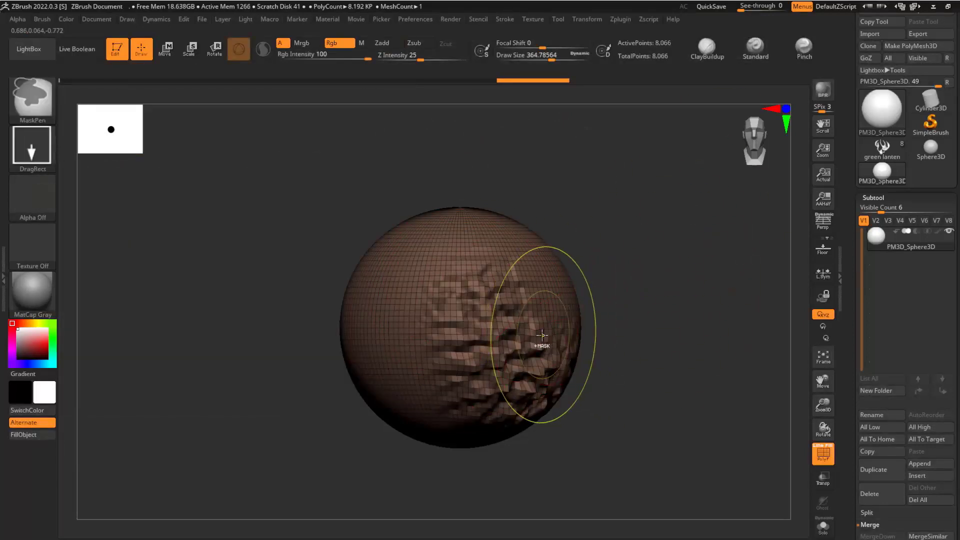
pyautogui.hotkey('ctrl', 'z')
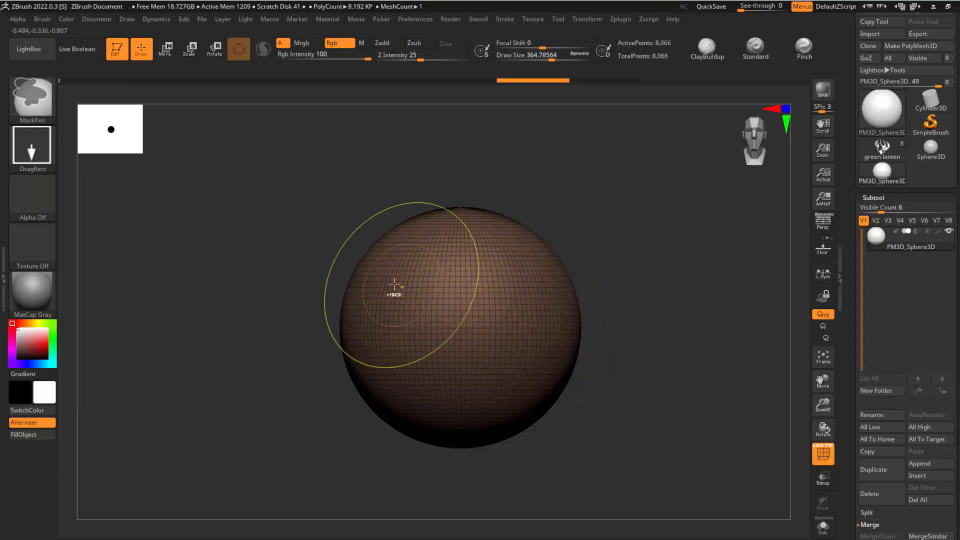
# Assign ~BrushAlpha to the MaskPen brush and place its ornament as a mask on the front of the sphere.
pyautogui.click(33, 197)
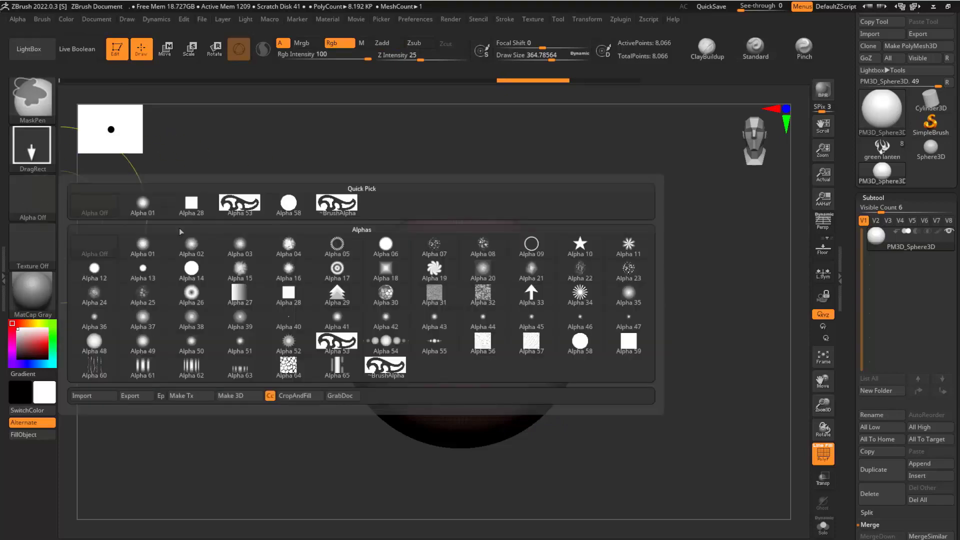
pyautogui.click(326, 214)
pyautogui.moveTo(452, 305)
pyautogui.keyDown('ctrl'); pyautogui.mouseDown()
pyautogui.moveTo(562, 360)
pyautogui.moveTo(530, 279)
pyautogui.mouseUp(); pyautogui.keyUp('ctrl')
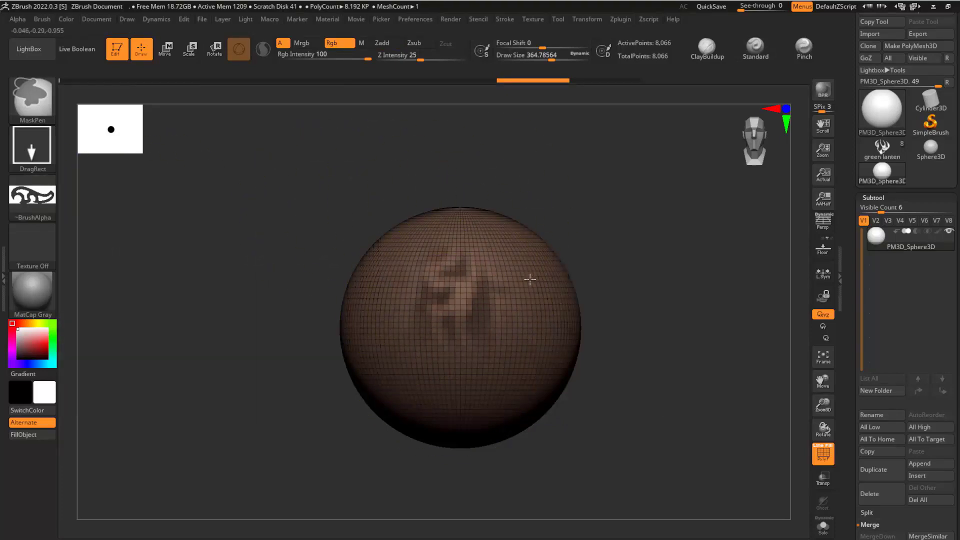
# Set the Standard brush's focal shift to -100 and undo the ornament mask.
pyautogui.press('space')
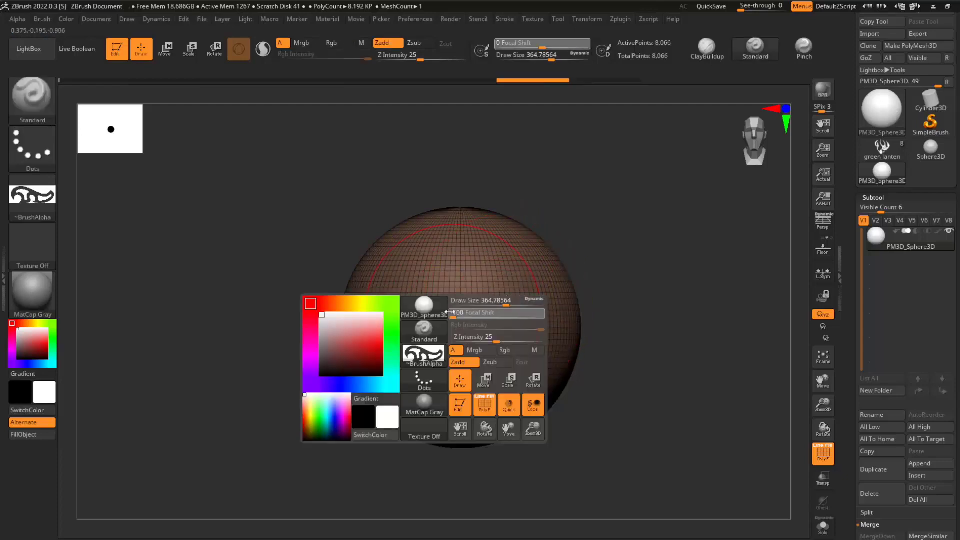
pyautogui.moveTo(450, 312)
pyautogui.mouseDown()
pyautogui.moveTo(489, 328)
pyautogui.moveTo(543, 319)
pyautogui.moveTo(514, 261)
pyautogui.moveTo(529, 242)
pyautogui.mouseUp()
pyautogui.hotkey('ctrl', 'z')
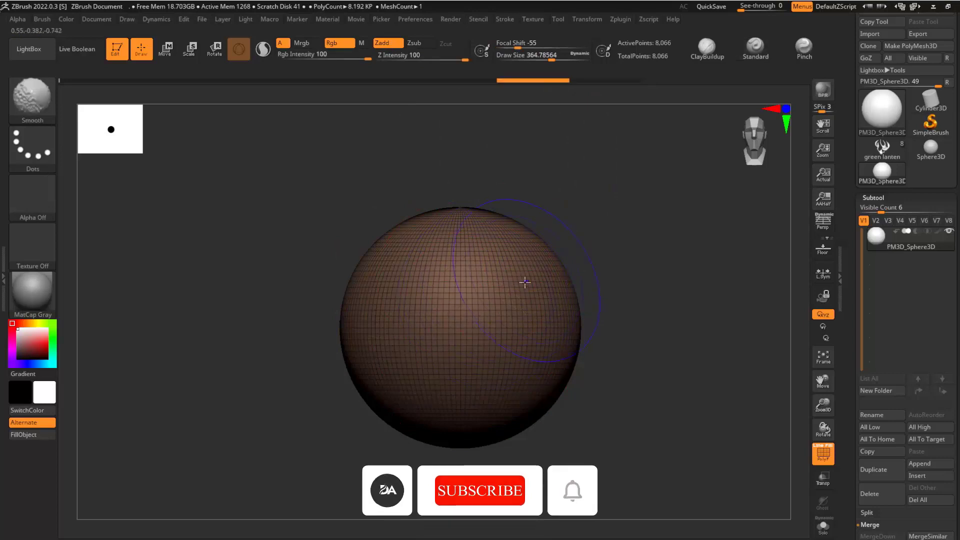
# Subdivide the sphere repeatedly until it reaches about 33.3 million polygons.
pyautogui.hotkey('ctrl', 'd')
pyautogui.hotkey('ctrl', 'd')
pyautogui.hotkey('ctrl', 'd')
pyautogui.hotkey('ctrl', 'd')
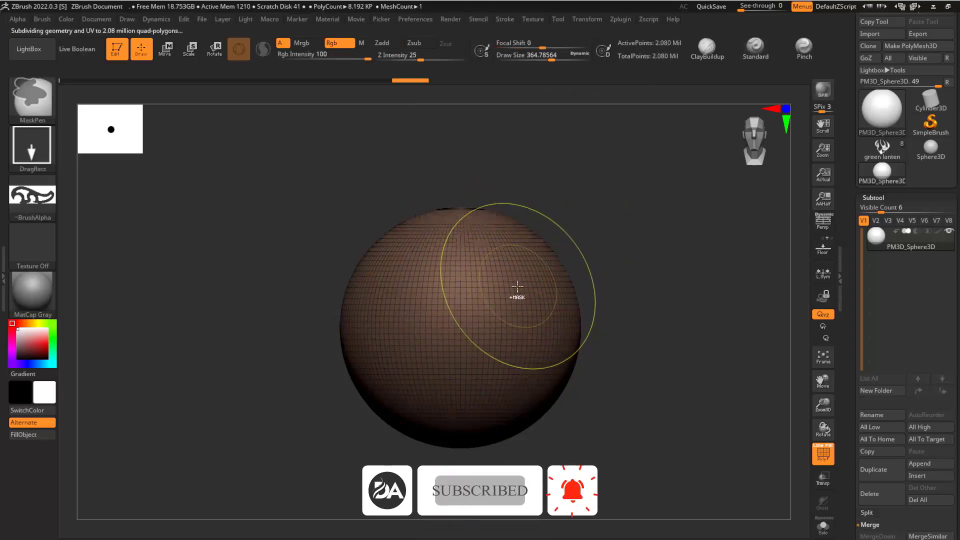
pyautogui.hotkey('ctrl', 'd')
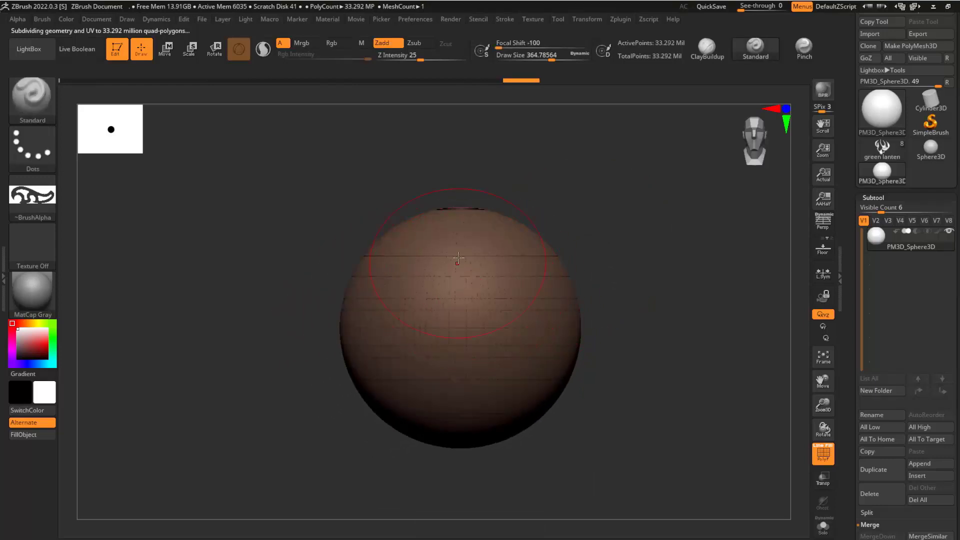
pyautogui.press('shift')
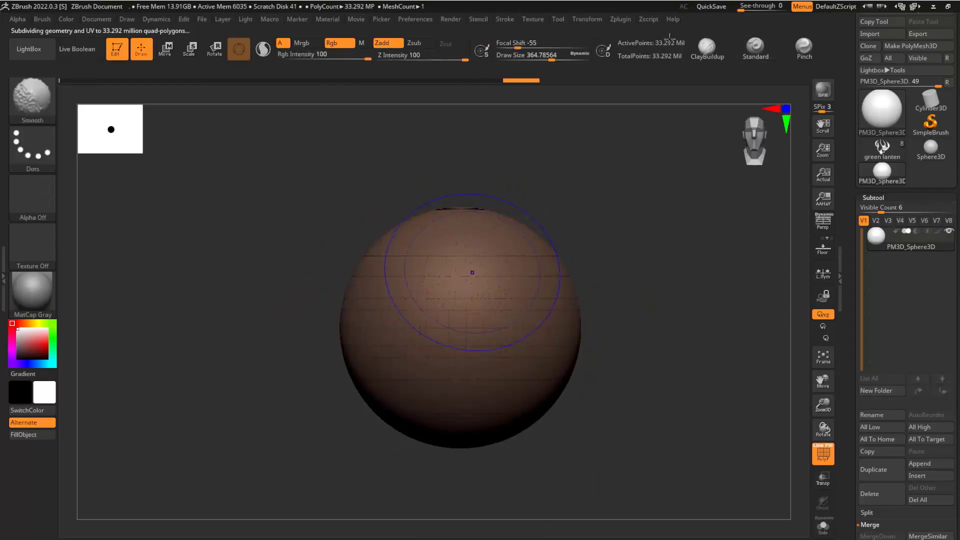
# Lower the sphere to subdivision level 6 and delete the higher level.
pyautogui.hotkey('shift', 'd')
pyautogui.moveTo(854, 424)
pyautogui.mouseDown()
pyautogui.moveTo(864, 321)
pyautogui.moveTo(870, 343)
pyautogui.mouseUp()
pyautogui.keyDown('shift'); pyautogui.click(872, 350); pyautogui.keyUp('shift')
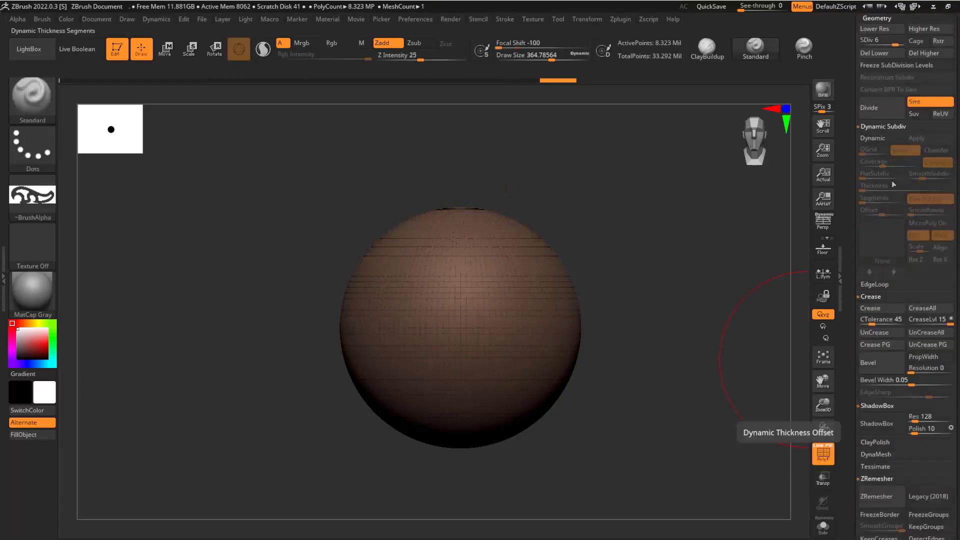
pyautogui.moveTo(858, 78); pyautogui.dragTo(863, 98)
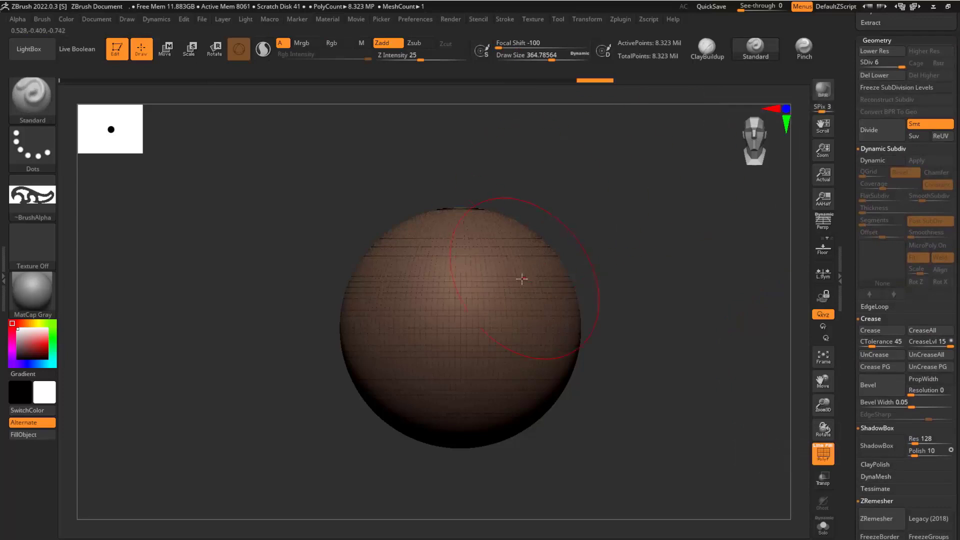
# Mask the ~BrushAlpha ornament onto the front of the subdivided sphere using the DragRect stroke.
pyautogui.moveTo(461, 307)
pyautogui.keyDown('ctrl'); pyautogui.mouseDown()
pyautogui.moveTo(473, 321)
pyautogui.moveTo(559, 315)
pyautogui.moveTo(547, 243)
pyautogui.moveTo(490, 247)
pyautogui.mouseUp(); pyautogui.keyUp('ctrl')
pyautogui.moveTo(577, 234)
pyautogui.keyDown('alt'); pyautogui.mouseDown()
pyautogui.moveTo(627, 240)
pyautogui.moveTo(686, 193)
pyautogui.moveTo(346, 116)
pyautogui.mouseUp(); pyautogui.keyUp('alt')
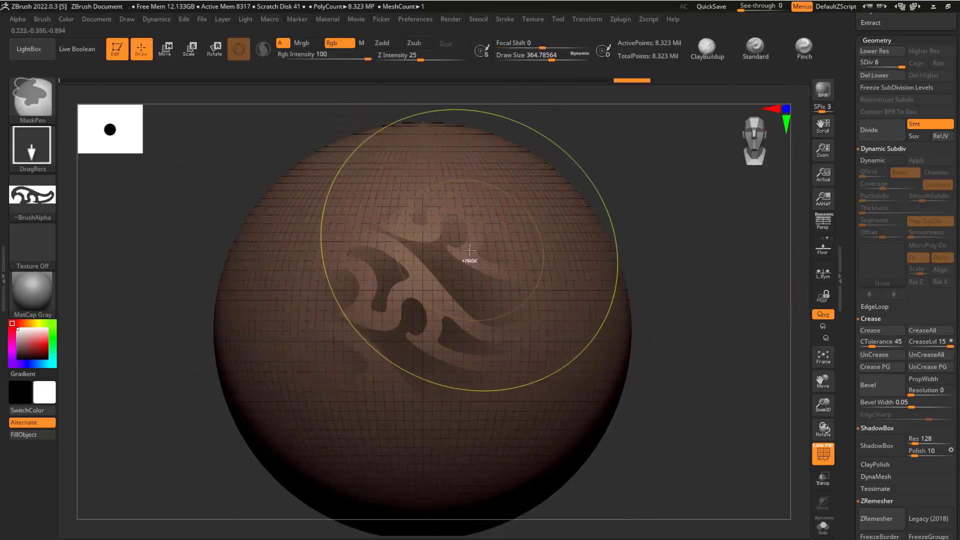
# Set the mask brush's focal shift to -100 and reduce the draw size to about 80.
pyautogui.moveTo(544, 44)
pyautogui.keyDown('ctrl'); pyautogui.mouseDown()
pyautogui.moveTo(500, 46)
pyautogui.moveTo(521, 90)
pyautogui.mouseUp(); pyautogui.keyUp('ctrl')
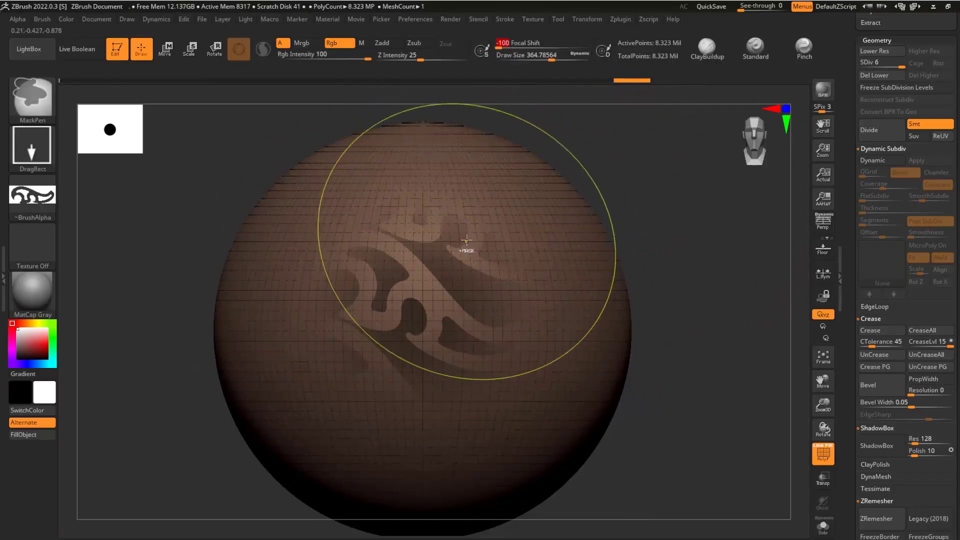
pyautogui.press('s')
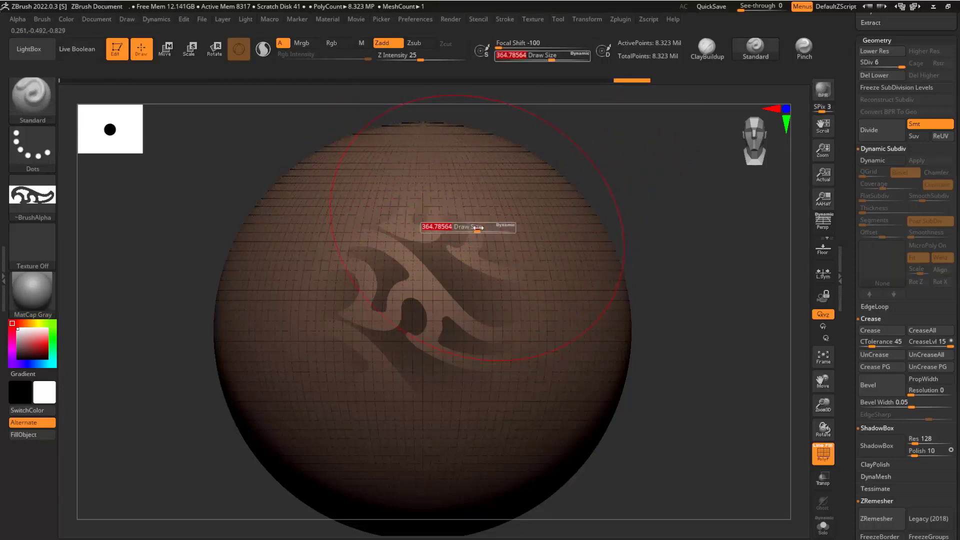
pyautogui.moveTo(475, 227); pyautogui.dragTo(451, 225)
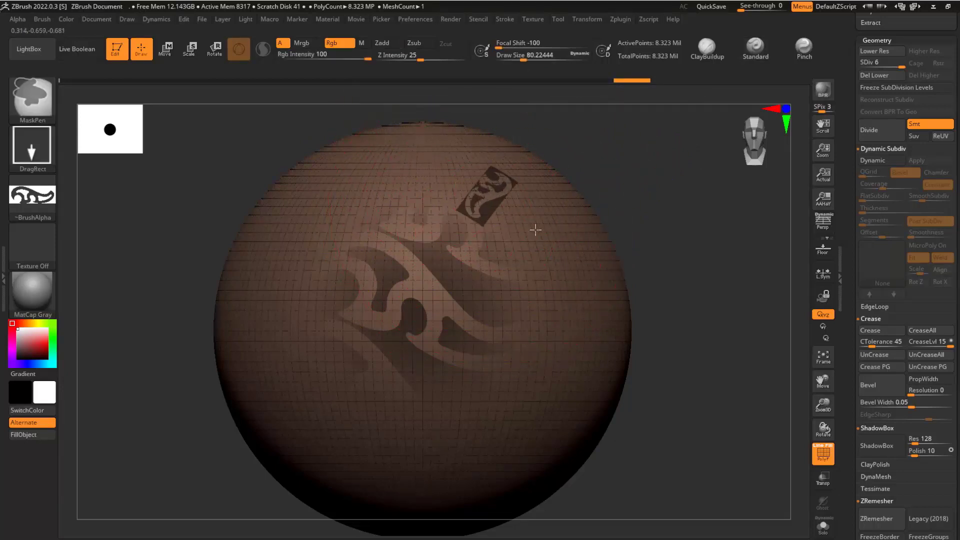
# Mask another, smaller ~BrushAlpha ornament onto the sphere's upper front with the DragRect stroke.
pyautogui.moveTo(536, 230)
pyautogui.keyDown('ctrl'); pyautogui.mouseDown()
pyautogui.moveTo(581, 177)
pyautogui.moveTo(532, 109)
pyautogui.mouseUp(); pyautogui.keyUp('ctrl')
pyautogui.moveTo(631, 120)
pyautogui.mouseDown()
pyautogui.moveTo(594, 173)
pyautogui.moveTo(528, 201)
pyautogui.mouseUp()
pyautogui.moveTo(661, 156); pyautogui.dragTo(442, 197)
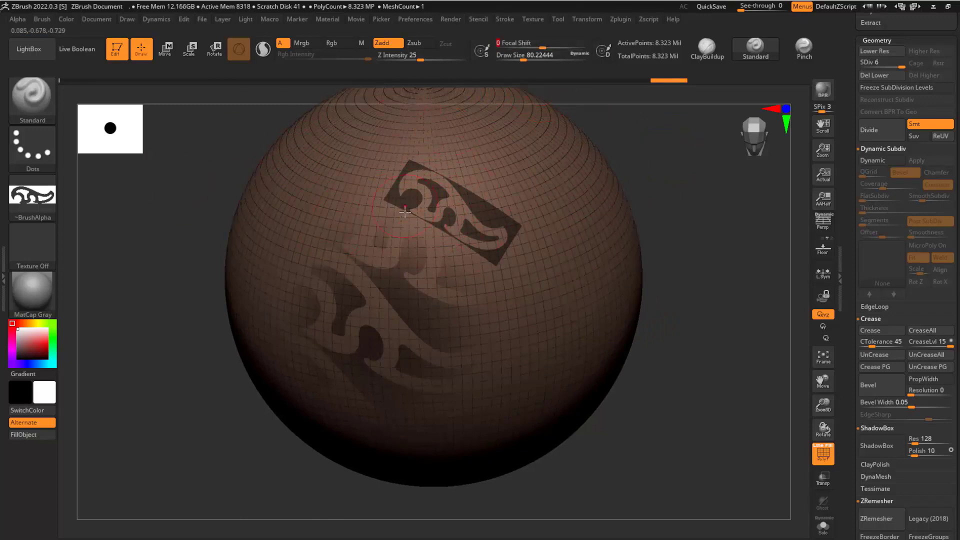
# Invert the Standard brush's alpha, try an ornament mask beside the existing ones, and undo it.
pyautogui.click(18, 20)
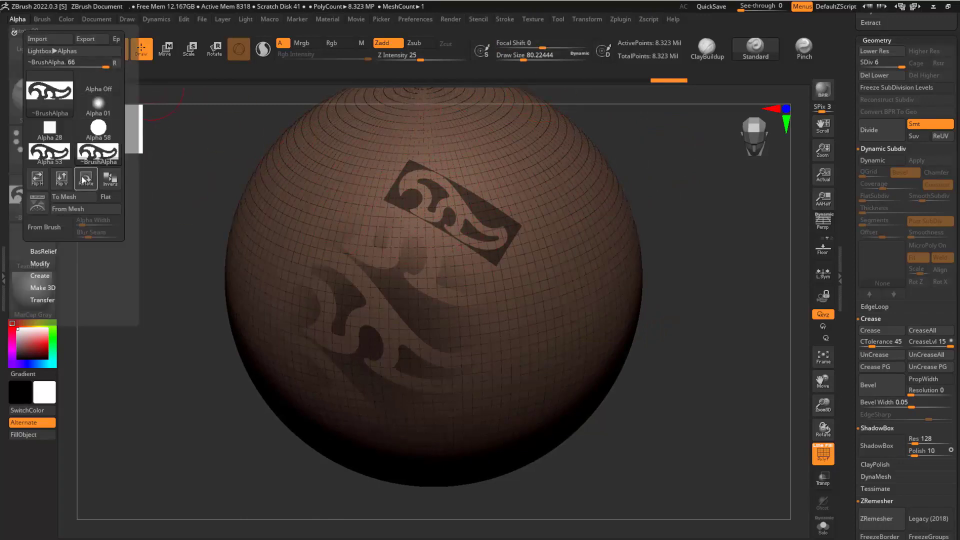
pyautogui.click(109, 185)
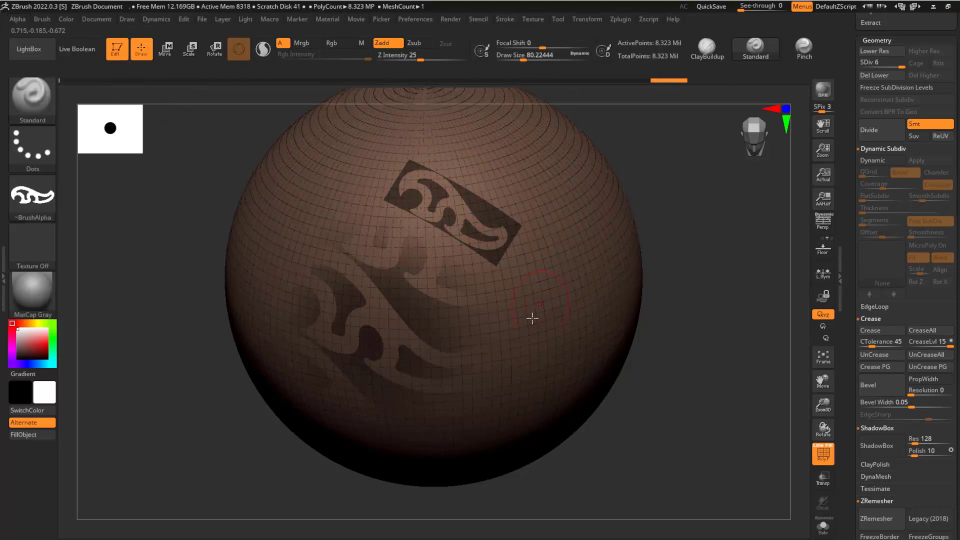
pyautogui.moveTo(645, 223); pyautogui.dragTo(583, 200)
pyautogui.moveTo(555, 268)
pyautogui.keyDown('ctrl'); pyautogui.mouseDown()
pyautogui.moveTo(659, 300)
pyautogui.moveTo(669, 237)
pyautogui.mouseUp(); pyautogui.keyUp('ctrl')
pyautogui.hotkey('ctrl', 'z')
# Invert the mask brush's ~BrushAlpha and mask only the ornament shape beside the rectangular stamp.
pyautogui.click(18, 20)
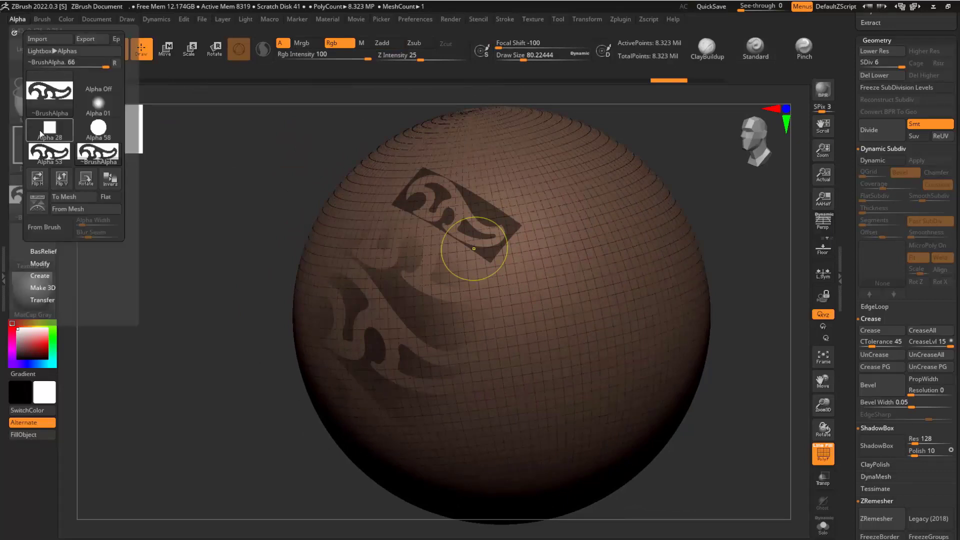
pyautogui.click(107, 180)
pyautogui.keyDown('ctrl'); pyautogui.moveTo(577, 252); pyautogui.dragTo(686, 247); pyautogui.keyUp('ctrl')
# Examine the available alphas and the alpha modification options, and inspect the masks on the sphere.
pyautogui.moveTo(704, 195); pyautogui.dragTo(61, 165)
pyautogui.click(48, 203)
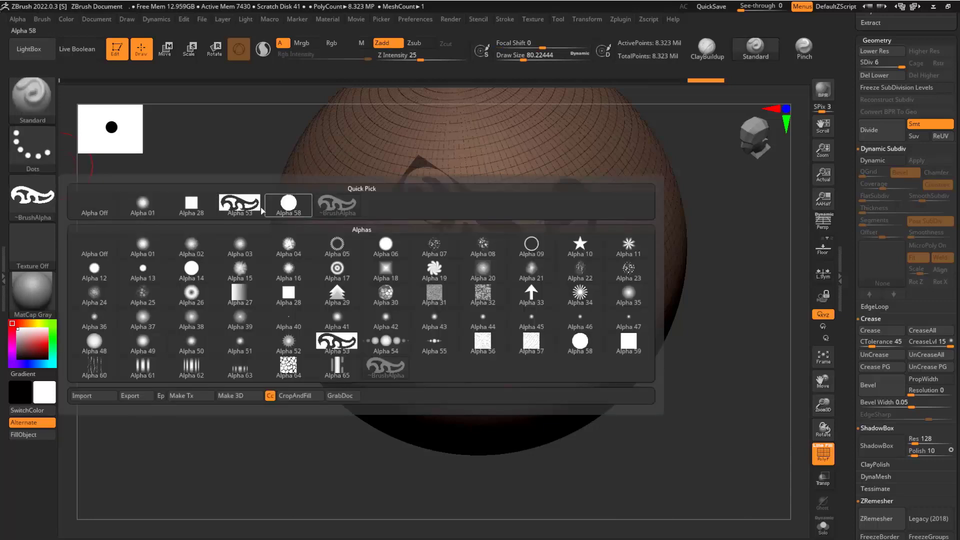
pyautogui.click(21, 20)
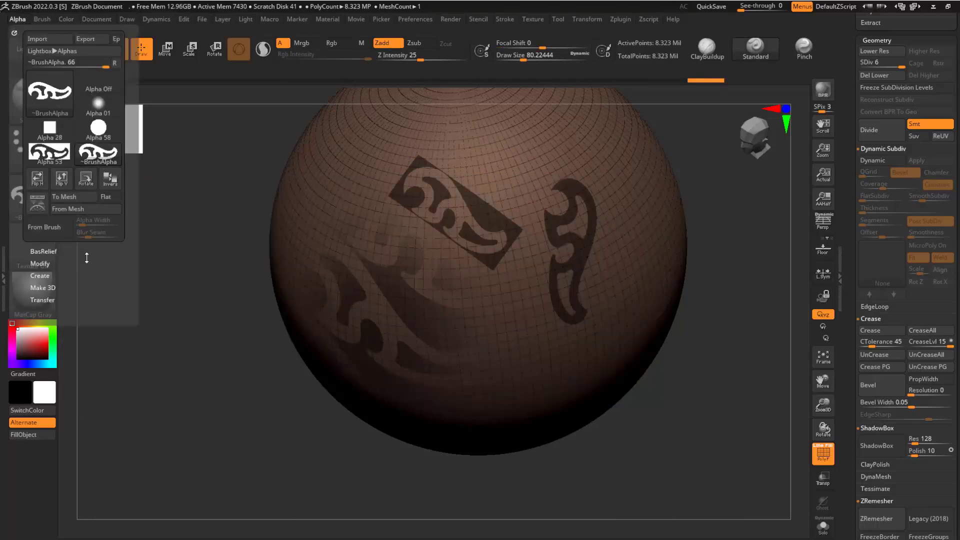
pyautogui.keyDown('ctrl'); pyautogui.click(51, 198); pyautogui.keyUp('ctrl')
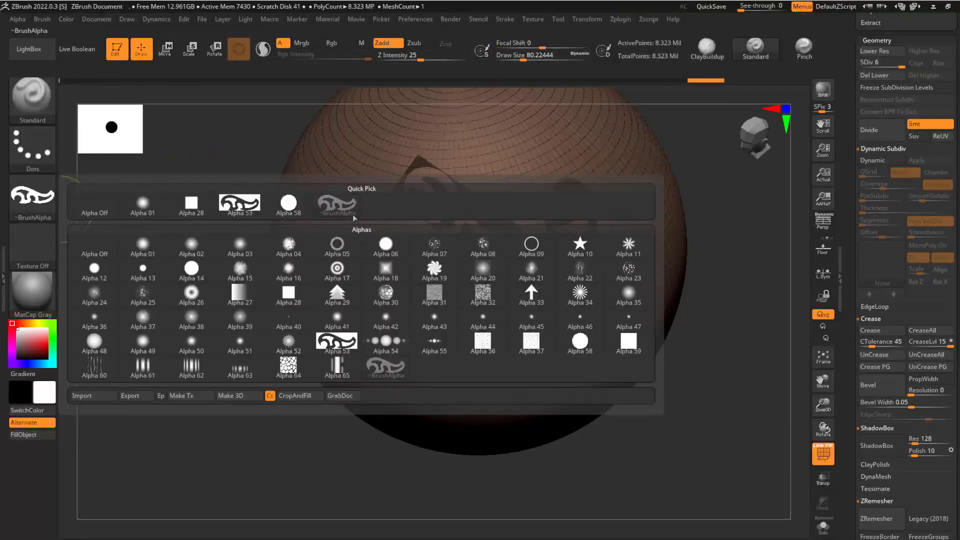
pyautogui.moveTo(712, 197)
pyautogui.mouseDown()
pyautogui.moveTo(673, 215)
pyautogui.moveTo(734, 298)
pyautogui.moveTo(761, 200)
pyautogui.moveTo(809, 200)
pyautogui.mouseUp()
pyautogui.keyDown('alt'); pyautogui.moveTo(337, 314); pyautogui.dragTo(184, 294); pyautogui.keyUp('alt')
pyautogui.moveTo(711, 174)
pyautogui.mouseDown()
pyautogui.moveTo(637, 202)
pyautogui.moveTo(652, 224)
pyautogui.moveTo(620, 240)
pyautogui.mouseUp()
# Undo the ornament masks and the deletion of the higher subdivision level.
pyautogui.hotkey('ctrl', 'z')
pyautogui.hotkey('ctrl', 'z')
pyautogui.hotkey('ctrl', 'z')
pyautogui.hotkey('ctrl', 'z')
pyautogui.hotkey('ctrl', 'z')
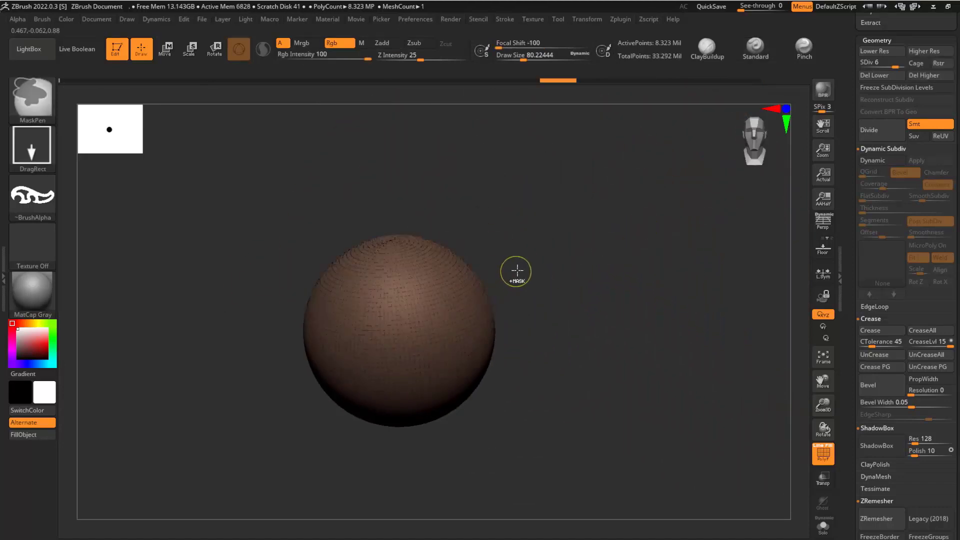
# Turn off the Standard brush's alpha and switch to the Move brush.
pyautogui.moveTo(530, 262)
pyautogui.mouseDown()
pyautogui.moveTo(544, 243)
pyautogui.moveTo(535, 240)
pyautogui.mouseUp()
pyautogui.click(33, 198)
pyautogui.click(94, 205)
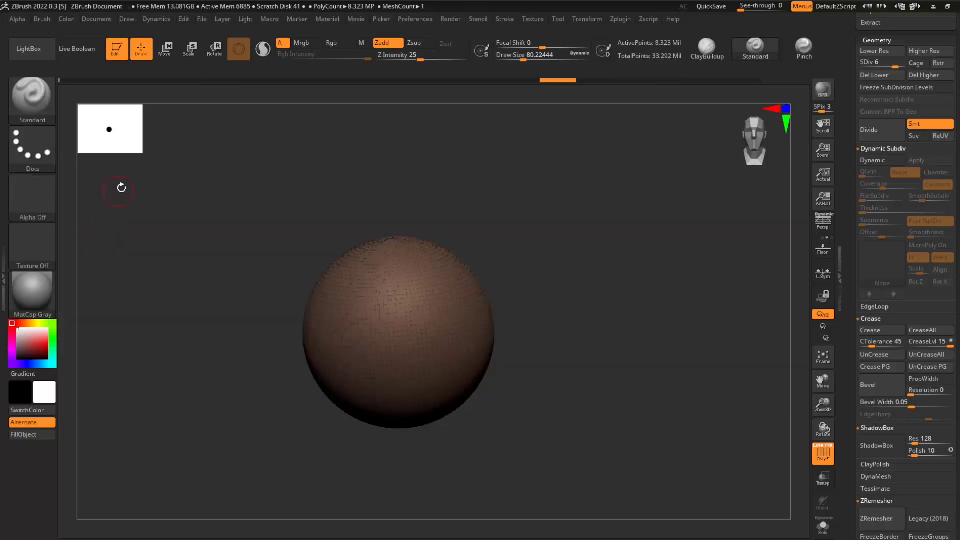
pyautogui.moveTo(536, 206)
pyautogui.keyDown('alt'); pyautogui.mouseDown()
pyautogui.moveTo(557, 222)
pyautogui.moveTo(551, 237)
pyautogui.moveTo(463, 146)
pyautogui.mouseUp(); pyautogui.keyUp('alt')
pyautogui.moveTo(683, 133)
pyautogui.mouseDown()
pyautogui.moveTo(581, 215)
pyautogui.moveTo(733, 95)
pyautogui.mouseUp()
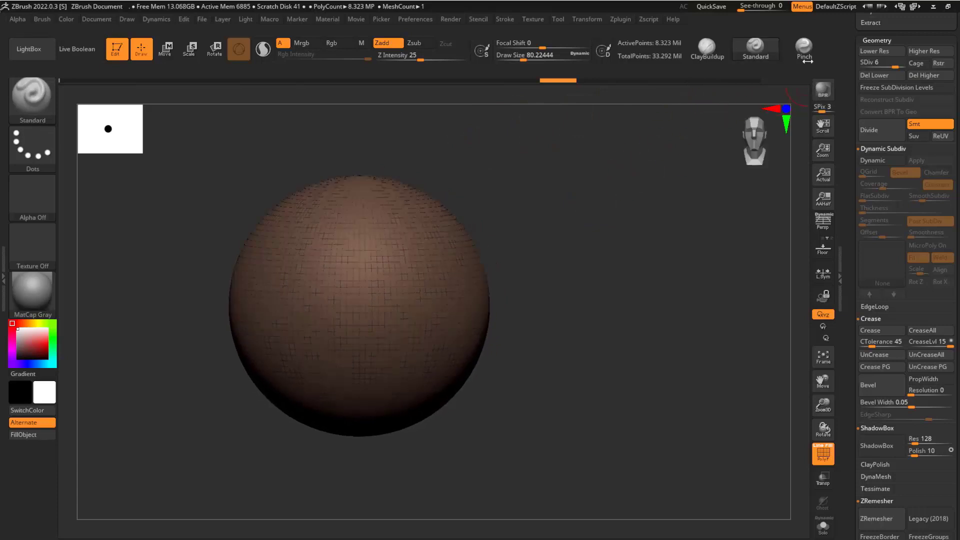
pyautogui.keyDown('ctrl'); pyautogui.moveTo(791, 64); pyautogui.dragTo(293, 93); pyautogui.keyUp('ctrl')
pyautogui.click(610, 49)
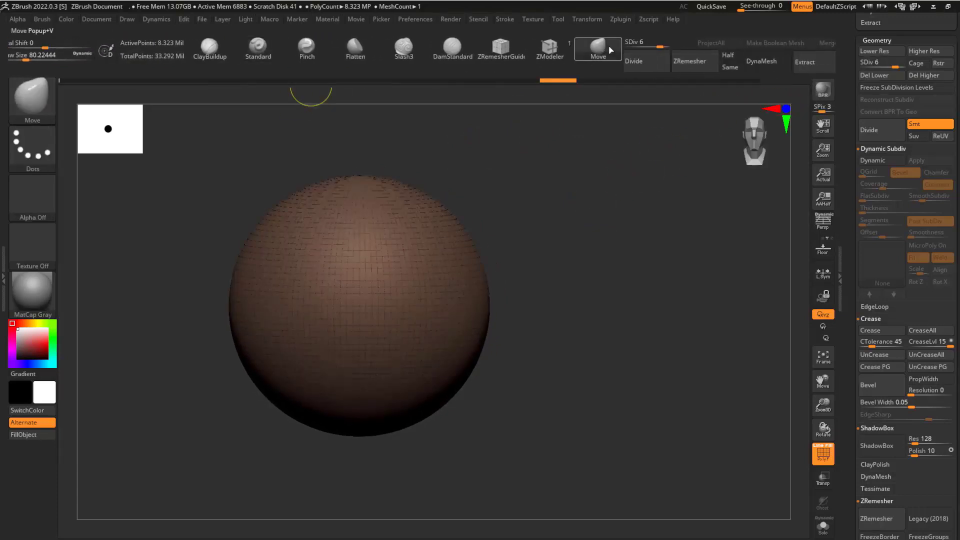
pyautogui.moveTo(554, 209); pyautogui.dragTo(697, 195)
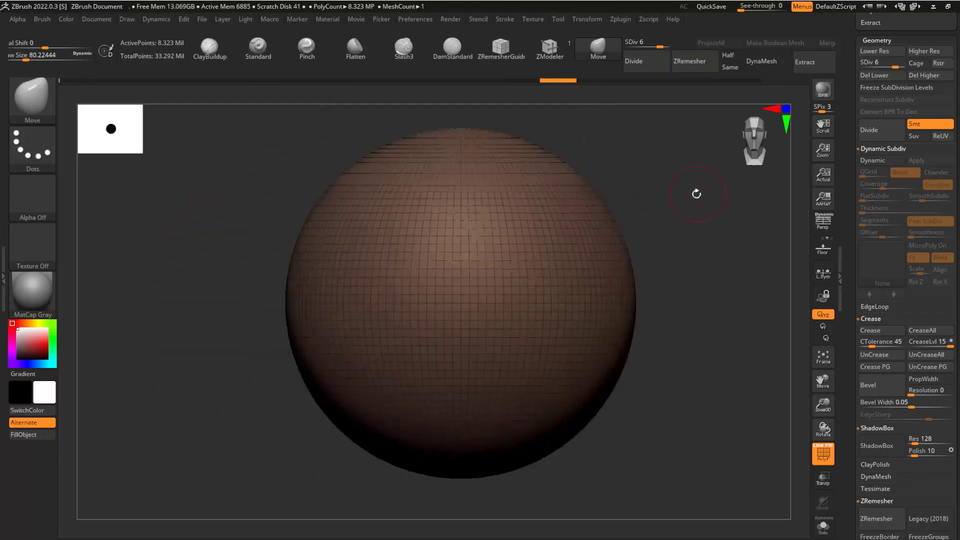
# Turn off the MaskPen's alpha and change its stroke type to Lasso.
pyautogui.keyDown('ctrl'); pyautogui.moveTo(667, 123); pyautogui.dragTo(172, 229); pyautogui.keyUp('ctrl')
pyautogui.keyDown('ctrl'); pyautogui.moveTo(173, 229); pyautogui.dragTo(260, 212); pyautogui.keyUp('ctrl')
pyautogui.click(33, 196)
pyautogui.click(128, 195)
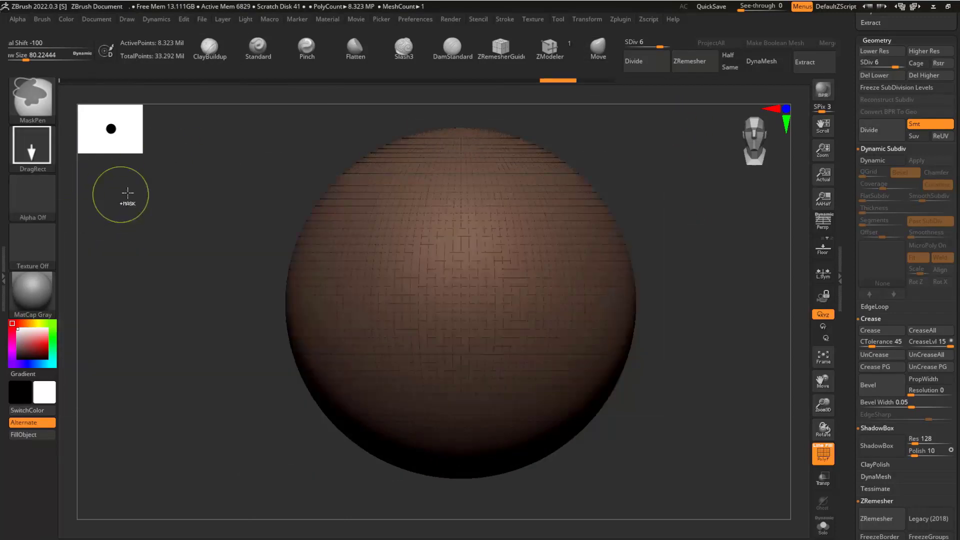
pyautogui.click(55, 152)
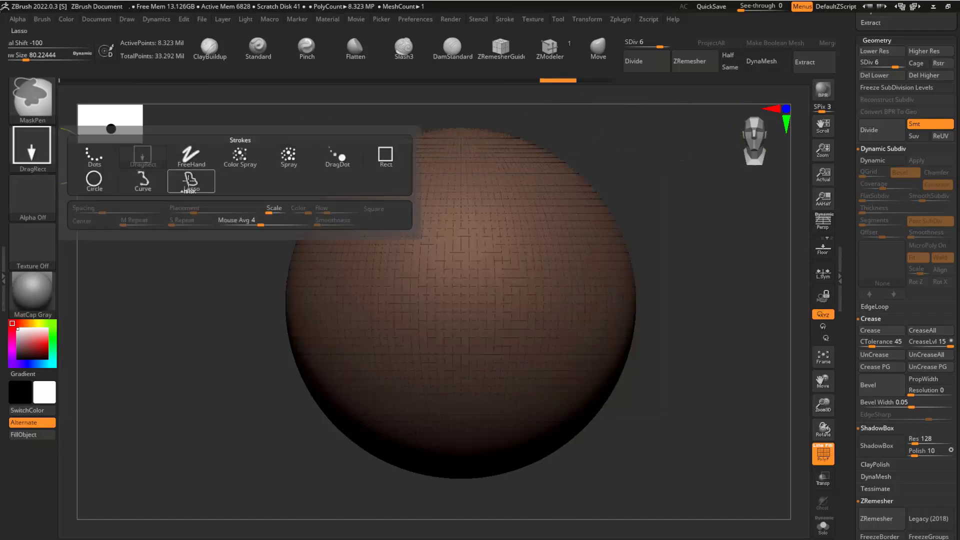
pyautogui.click(191, 181)
# Lasso-mask areas across the sphere and turn them into separate polygroups.
pyautogui.moveTo(638, 190)
pyautogui.keyDown('ctrl'); pyautogui.mouseDown()
pyautogui.moveTo(575, 100)
pyautogui.moveTo(157, 161)
pyautogui.moveTo(178, 171)
pyautogui.moveTo(173, 178)
pyautogui.mouseUp(); pyautogui.keyUp('ctrl')
pyautogui.moveTo(700, 317)
pyautogui.keyDown('ctrl'); pyautogui.mouseDown()
pyautogui.moveTo(412, 498)
pyautogui.moveTo(247, 296)
pyautogui.moveTo(306, 339)
pyautogui.mouseUp(); pyautogui.keyUp('ctrl')
pyautogui.moveTo(658, 200)
pyautogui.keyDown('ctrl'); pyautogui.mouseDown()
pyautogui.moveTo(522, 228)
pyautogui.moveTo(725, 253)
pyautogui.moveTo(655, 216)
pyautogui.moveTo(671, 189)
pyautogui.moveTo(682, 238)
pyautogui.moveTo(662, 152)
pyautogui.moveTo(656, 197)
pyautogui.moveTo(609, 235)
pyautogui.mouseUp(); pyautogui.keyUp('ctrl')
# Isolate the wedge-shaped polygroup on the sphere's front, assign it a new polygroup color, and show the whole sphere.
pyautogui.keyDown('ctrl'); pyautogui.keyDown('shift'); pyautogui.click(589, 259); pyautogui.keyUp('shift'); pyautogui.keyUp('ctrl')
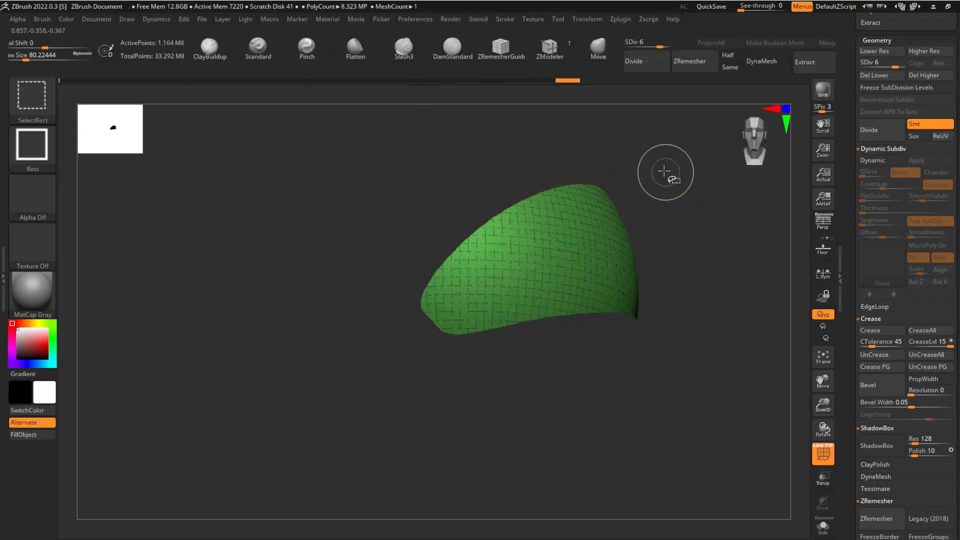
pyautogui.hotkey('ctrl', 'w')
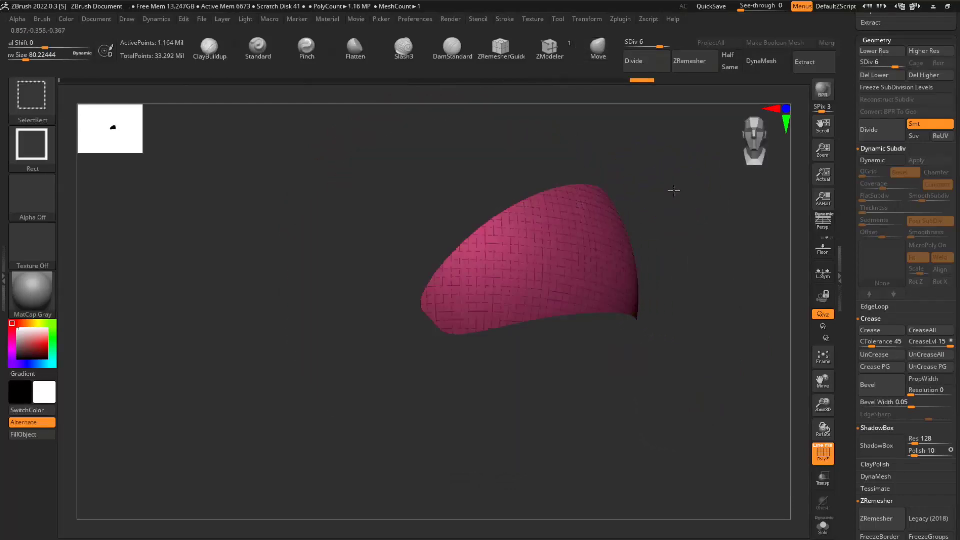
pyautogui.keyDown('ctrl'); pyautogui.keyDown('shift'); pyautogui.click(639, 215); pyautogui.keyUp('shift'); pyautogui.keyUp('ctrl')
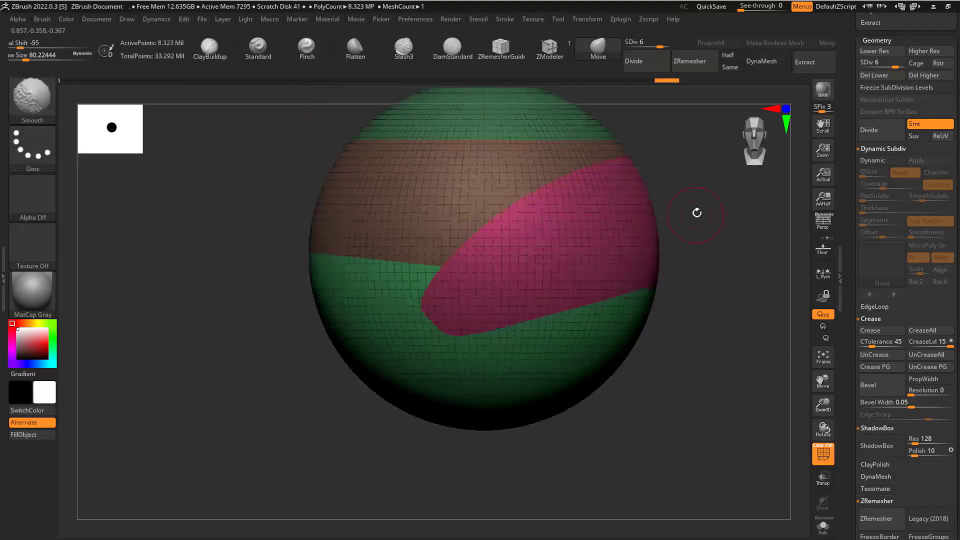
# Set the Move brush's draw size to about 318 and push a deep hollow into the sphere at the magenta polygroup.
pyautogui.moveTo(636, 215); pyautogui.dragTo(638, 229)
pyautogui.moveTo(645, 222)
pyautogui.mouseDown()
pyautogui.moveTo(581, 254)
pyautogui.moveTo(614, 248)
pyautogui.moveTo(576, 331)
pyautogui.moveTo(290, 281)
pyautogui.moveTo(564, 245)
pyautogui.moveTo(391, 329)
pyautogui.mouseUp()
pyautogui.press('s')
pyautogui.press('s')
pyautogui.moveTo(269, 286)
pyautogui.mouseDown()
pyautogui.moveTo(289, 253)
pyautogui.moveTo(361, 278)
pyautogui.mouseUp()
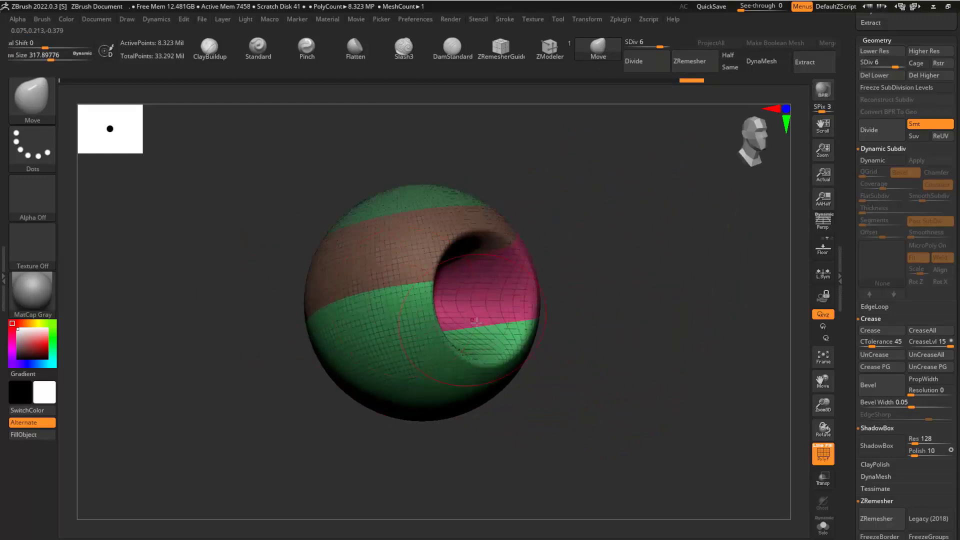
# Pull the surface around the hollow with the Move brush so that the brown and green areas fold over the magenta one.
pyautogui.moveTo(492, 351); pyautogui.dragTo(470, 167)
pyautogui.moveTo(589, 224); pyautogui.dragTo(478, 228)
pyautogui.moveTo(541, 250)
pyautogui.mouseDown()
pyautogui.moveTo(529, 347)
pyautogui.moveTo(520, 355)
pyautogui.mouseUp()
pyautogui.moveTo(667, 198)
pyautogui.mouseDown()
pyautogui.moveTo(772, 197)
pyautogui.moveTo(641, 163)
pyautogui.moveTo(681, 176)
pyautogui.mouseUp()
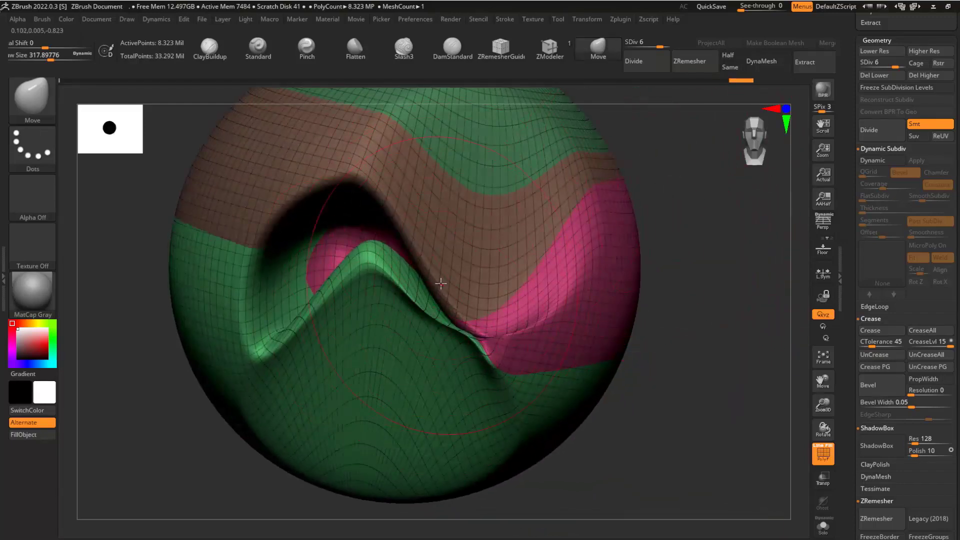
pyautogui.moveTo(648, 210); pyautogui.dragTo(674, 197)
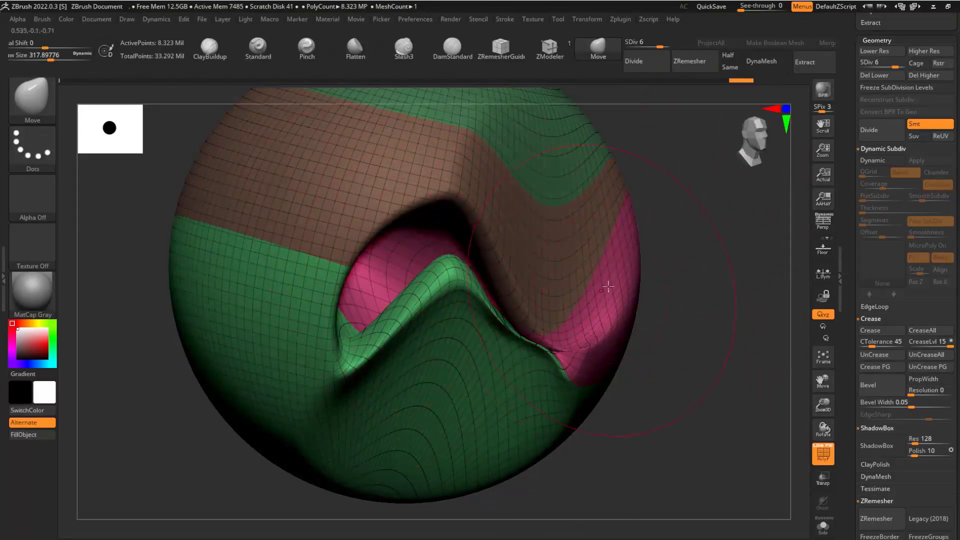
pyautogui.moveTo(677, 238); pyautogui.dragTo(566, 285)
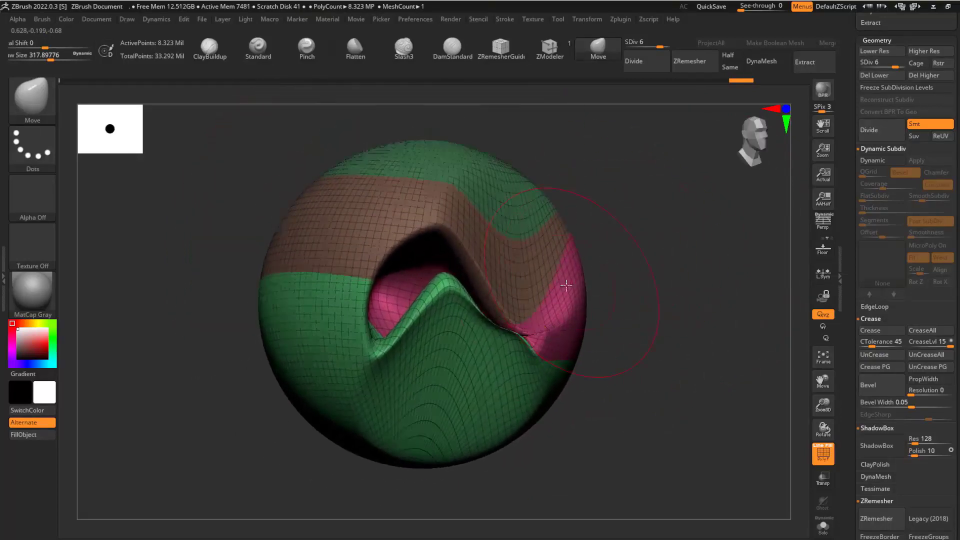
# Lower the sphere to subdivision level 3 and isolate the magenta polygroup.
pyautogui.press('shift')
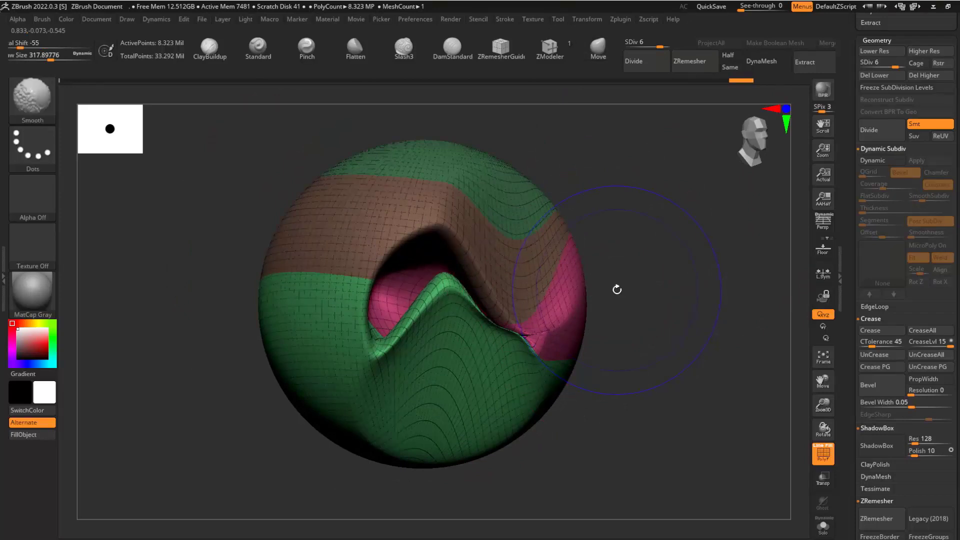
pyautogui.click(644, 41)
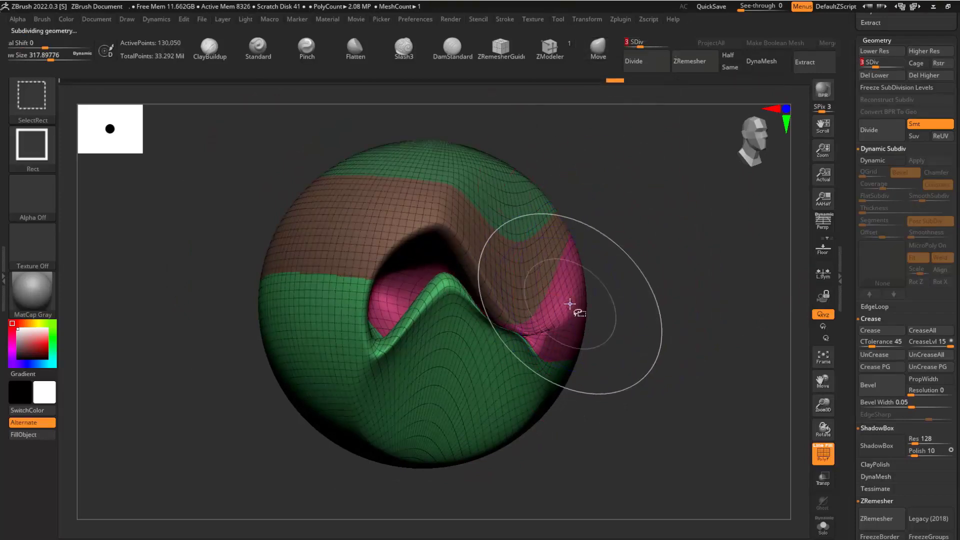
pyautogui.keyDown('ctrl'); pyautogui.keyDown('shift'); pyautogui.click(574, 304); pyautogui.keyUp('shift'); pyautogui.keyUp('ctrl')
pyautogui.moveTo(593, 299)
pyautogui.mouseDown()
pyautogui.moveTo(643, 295)
pyautogui.moveTo(665, 287)
pyautogui.moveTo(639, 288)
pyautogui.moveTo(671, 278)
pyautogui.mouseUp()
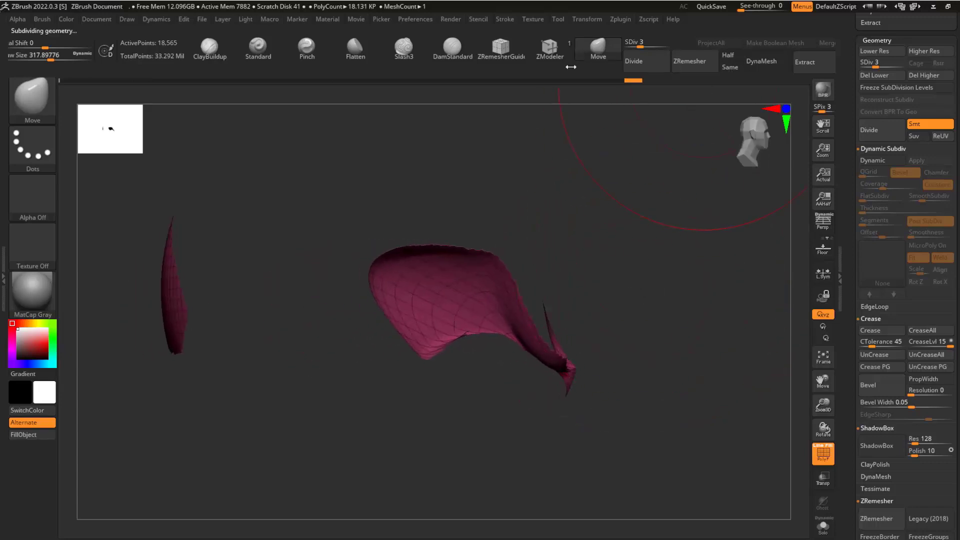
# Invert the visibility to hide the magenta polygroup, inspect the folded area inside, and show the whole mesh again.
pyautogui.moveTo(571, 67); pyautogui.dragTo(469, 67)
pyautogui.click(791, 69)
pyautogui.moveTo(640, 279)
pyautogui.mouseDown()
pyautogui.moveTo(612, 271)
pyautogui.moveTo(477, 348)
pyautogui.moveTo(635, 277)
pyautogui.mouseUp()
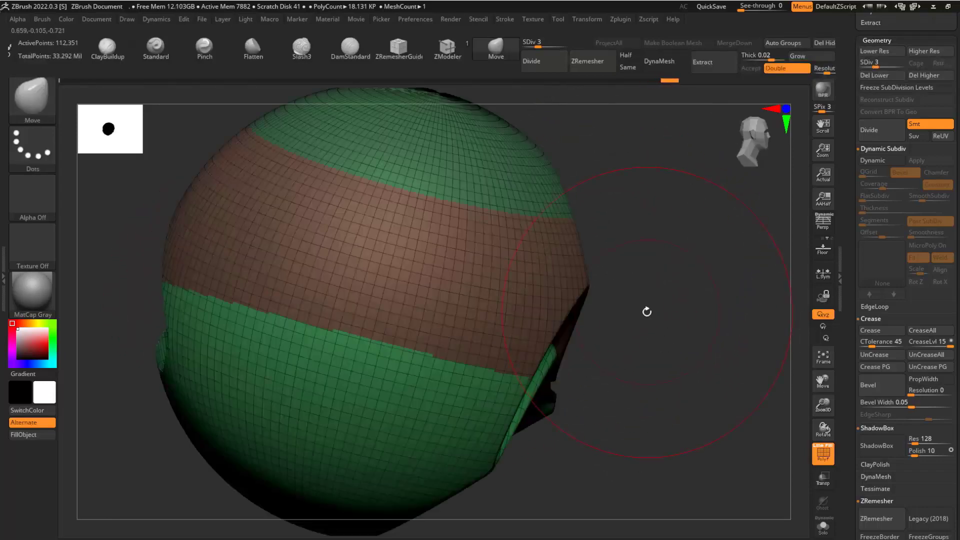
pyautogui.moveTo(648, 311); pyautogui.dragTo(447, 330)
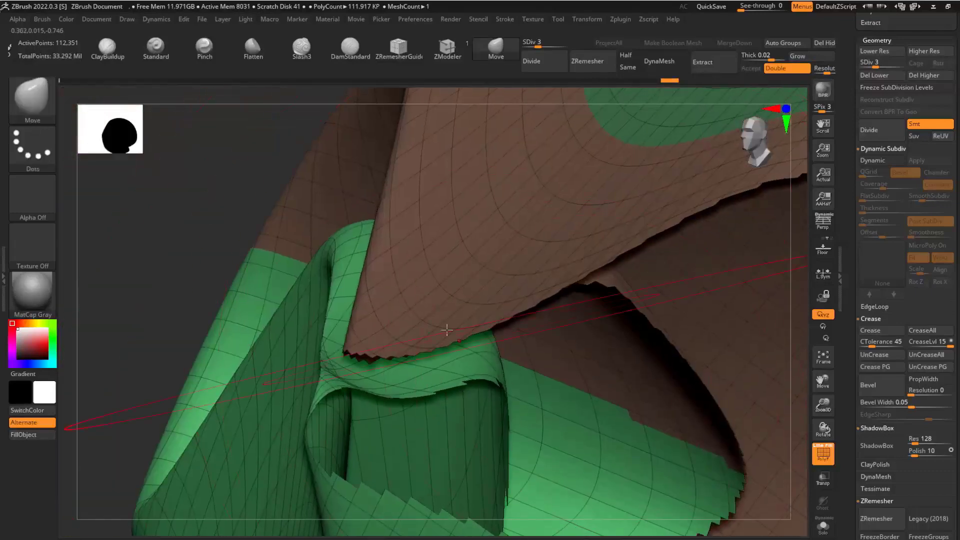
pyautogui.moveTo(278, 143); pyautogui.dragTo(535, 236)
pyautogui.press('f')
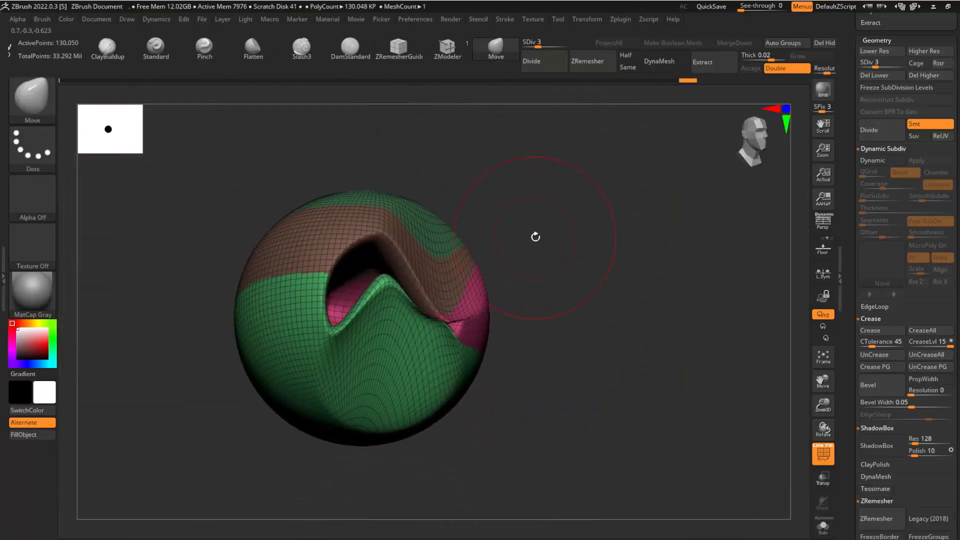
# Lasso-mask the back half of the sphere from the side and make it a new polygroup.
pyautogui.moveTo(537, 282)
pyautogui.mouseDown()
pyautogui.moveTo(542, 257)
pyautogui.moveTo(598, 197)
pyautogui.moveTo(682, 234)
pyautogui.moveTo(457, 219)
pyautogui.moveTo(392, 231)
pyautogui.moveTo(450, 210)
pyautogui.mouseUp()
pyautogui.keyDown('ctrl'); pyautogui.moveTo(576, 150); pyautogui.dragTo(545, 504); pyautogui.keyUp('ctrl')
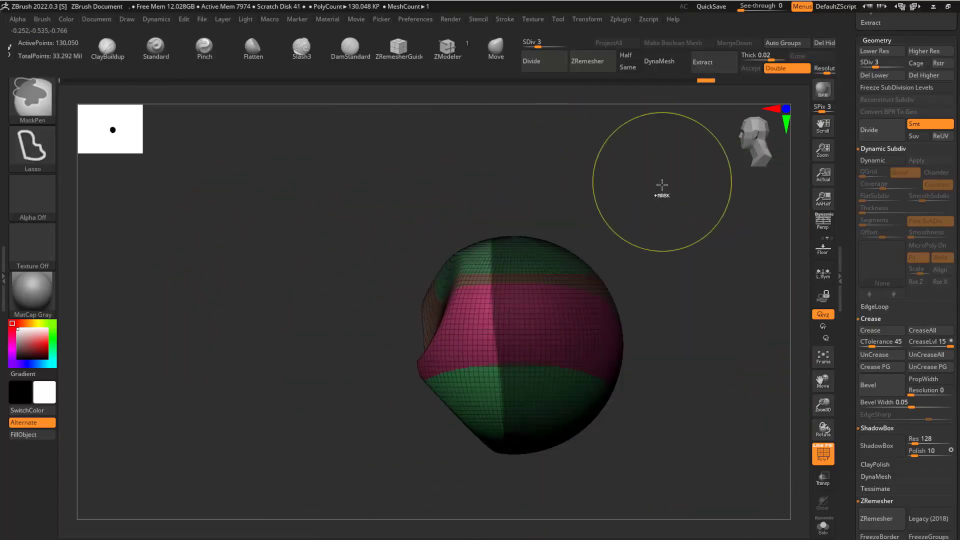
pyautogui.hotkey('ctrl', 'w')
# Isolate the back-half polygroup, invert the visibility to inspect the front half from behind, and show the whole mesh again.
pyautogui.keyDown('ctrl'); pyautogui.keyDown('shift'); pyautogui.click(572, 330); pyautogui.keyUp('shift'); pyautogui.keyUp('ctrl')
pyautogui.moveTo(637, 256); pyautogui.dragTo(681, 217)
pyautogui.keyDown('ctrl'); pyautogui.keyDown('shift'); pyautogui.moveTo(685, 204); pyautogui.dragTo(702, 280); pyautogui.keyUp('shift'); pyautogui.keyUp('ctrl')
pyautogui.moveTo(702, 260); pyautogui.dragTo(658, 185)
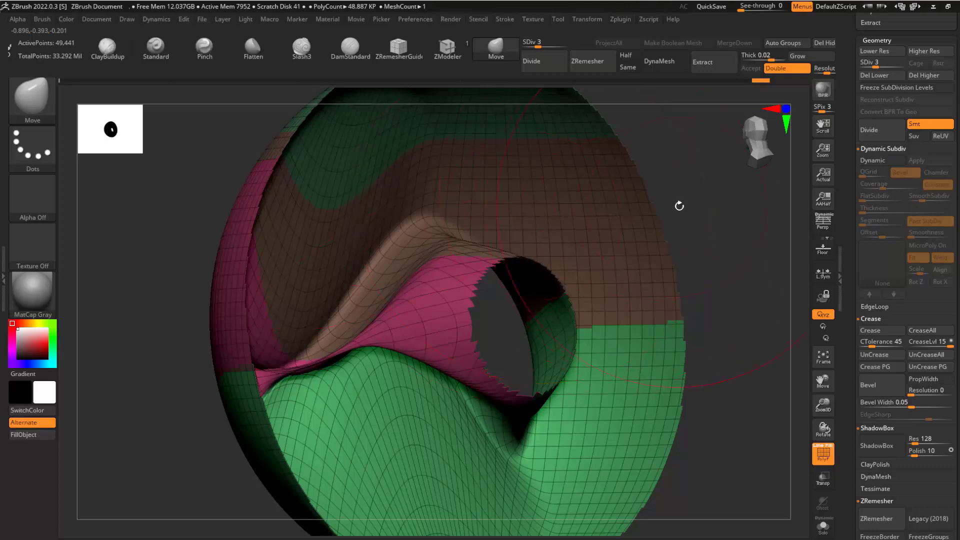
pyautogui.keyDown('alt'); pyautogui.moveTo(679, 206); pyautogui.dragTo(504, 242); pyautogui.keyUp('alt')
pyautogui.keyDown('alt'); pyautogui.moveTo(588, 212); pyautogui.dragTo(574, 242); pyautogui.keyUp('alt')
pyautogui.keyDown('ctrl'); pyautogui.keyDown('shift'); pyautogui.click(479, 264); pyautogui.keyUp('shift'); pyautogui.keyUp('ctrl')
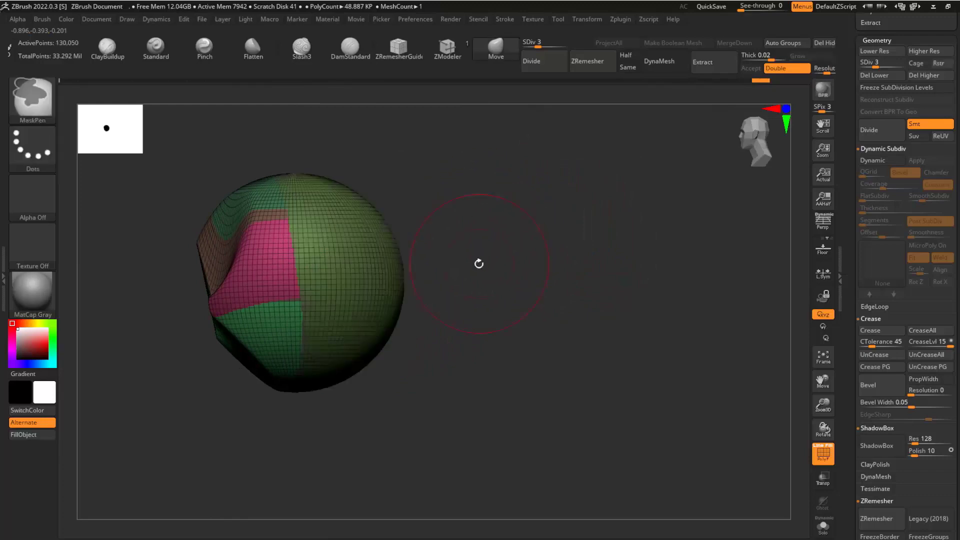
# Switch to the ZModeler brush and bring the olive back-half polygroup into close view.
pyautogui.moveTo(479, 263)
pyautogui.keyDown('alt'); pyautogui.mouseDown()
pyautogui.moveTo(548, 260)
pyautogui.moveTo(665, 210)
pyautogui.moveTo(690, 217)
pyautogui.mouseUp(); pyautogui.keyUp('alt')
pyautogui.click(451, 47)
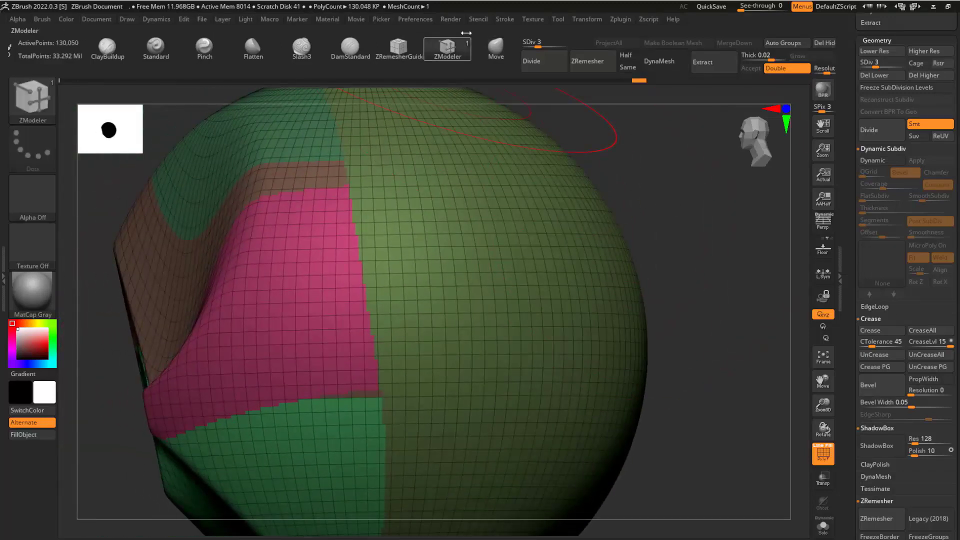
pyautogui.moveTo(700, 183); pyautogui.dragTo(667, 184)
pyautogui.keyDown('alt'); pyautogui.moveTo(715, 153); pyautogui.dragTo(705, 170); pyautogui.keyUp('alt')
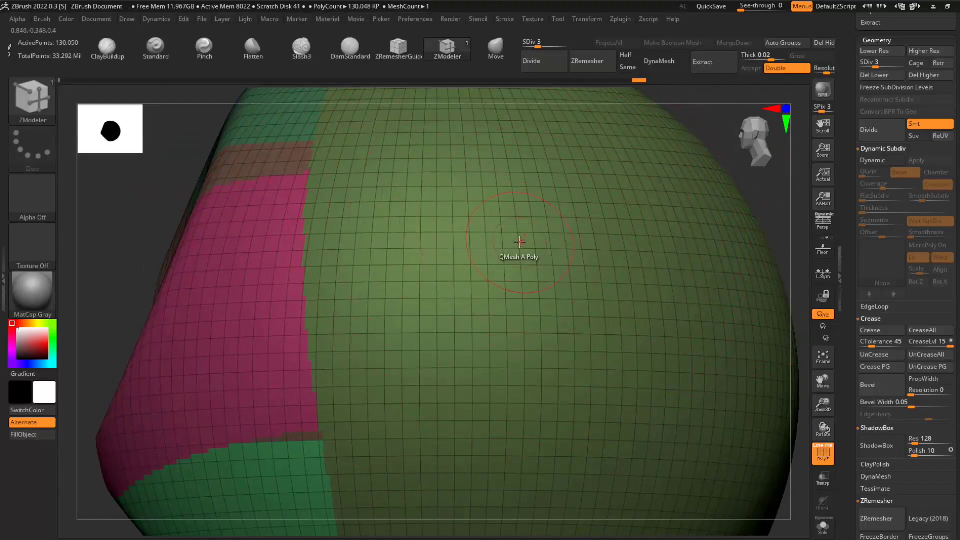
# Drop to subdivision level 1, set ZModeler's polygon action to Polygroup with PolyLoop target, and regroup one loop across the olive area.
pyautogui.click(529, 42)
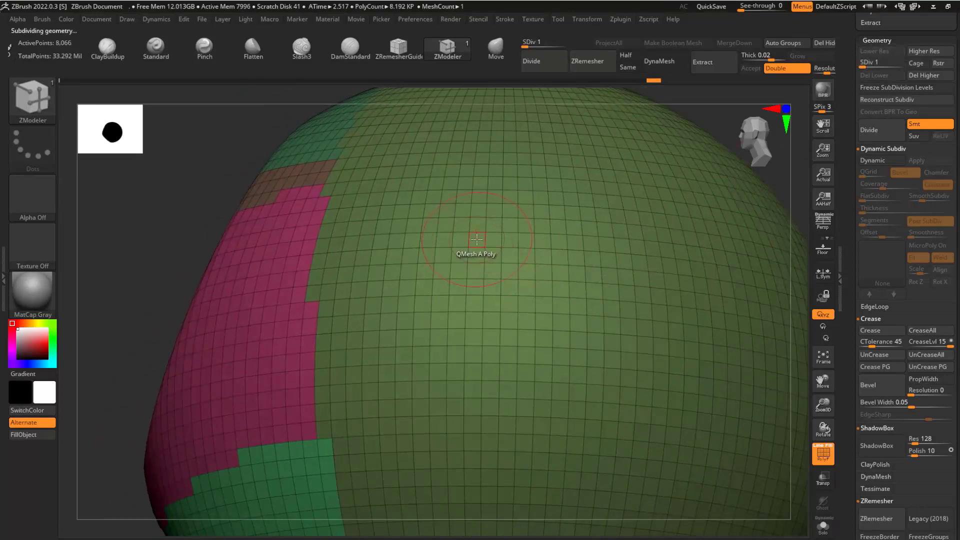
pyautogui.press('space')
pyautogui.click(438, 312)
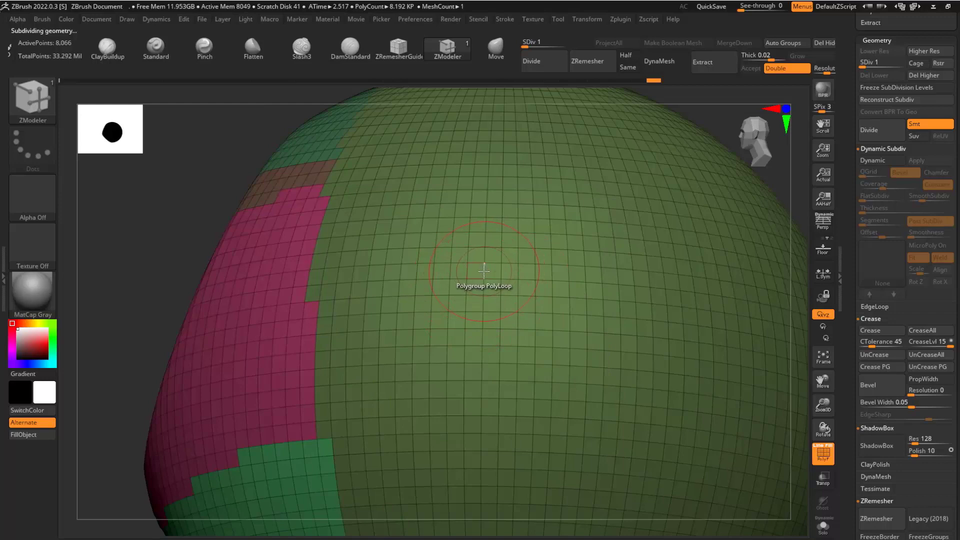
pyautogui.click(484, 270)
# Assign polygroups to further polygon loops below and above the first regrouped band.
pyautogui.moveTo(174, 228)
pyautogui.mouseDown()
pyautogui.moveTo(251, 240)
pyautogui.moveTo(331, 276)
pyautogui.mouseUp()
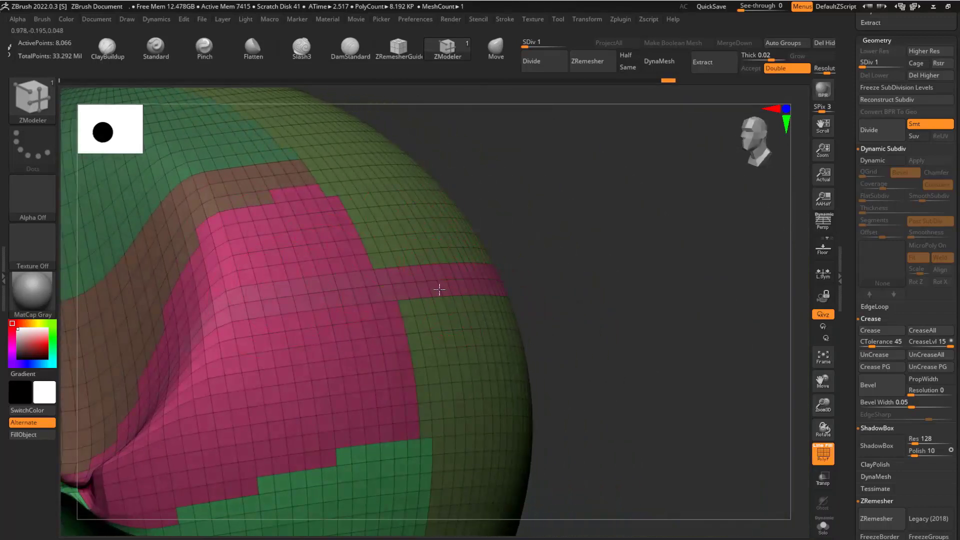
pyautogui.click(444, 317)
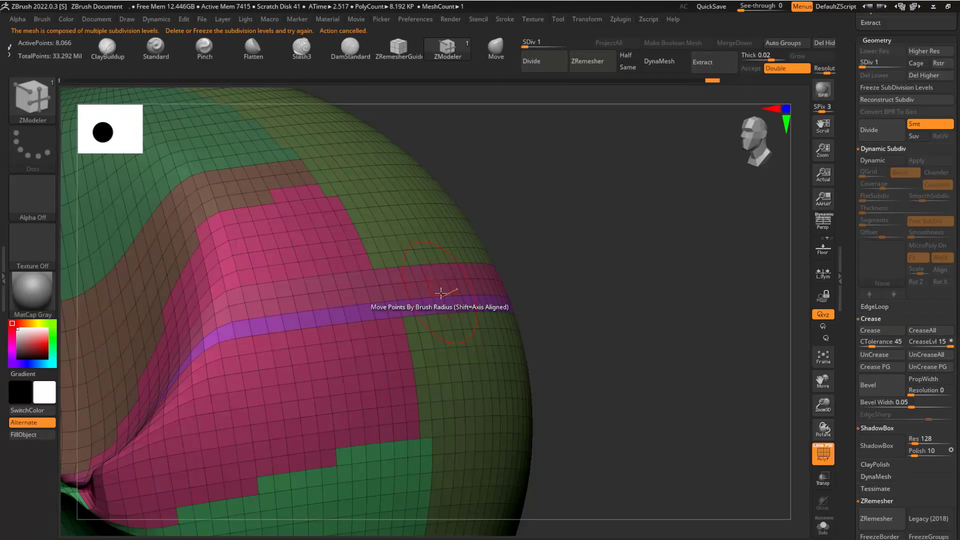
pyautogui.click(429, 247)
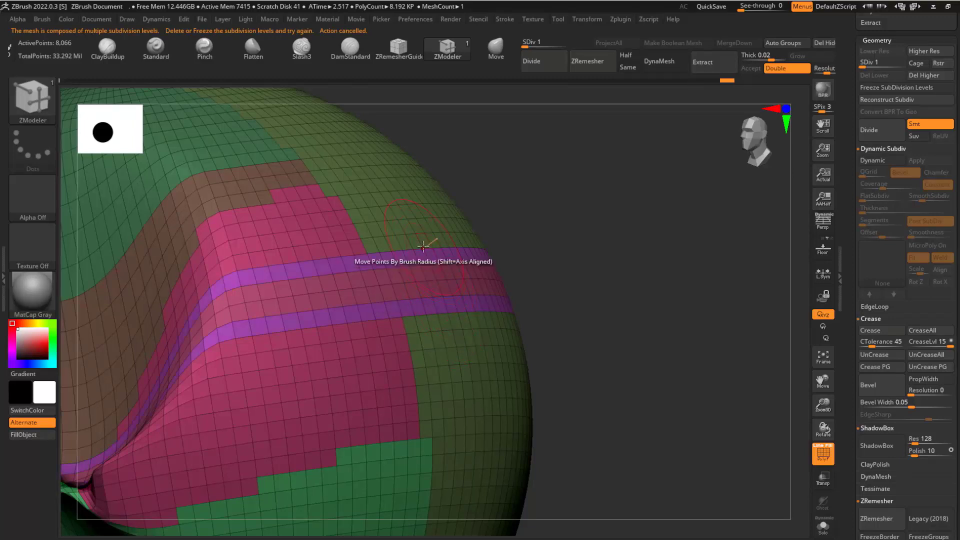
pyautogui.click(412, 224)
# Isolate the purple loop polygroup, show the whole mesh again, and inspect the bands around the folded sphere.
pyautogui.moveTo(555, 226); pyautogui.dragTo(433, 246)
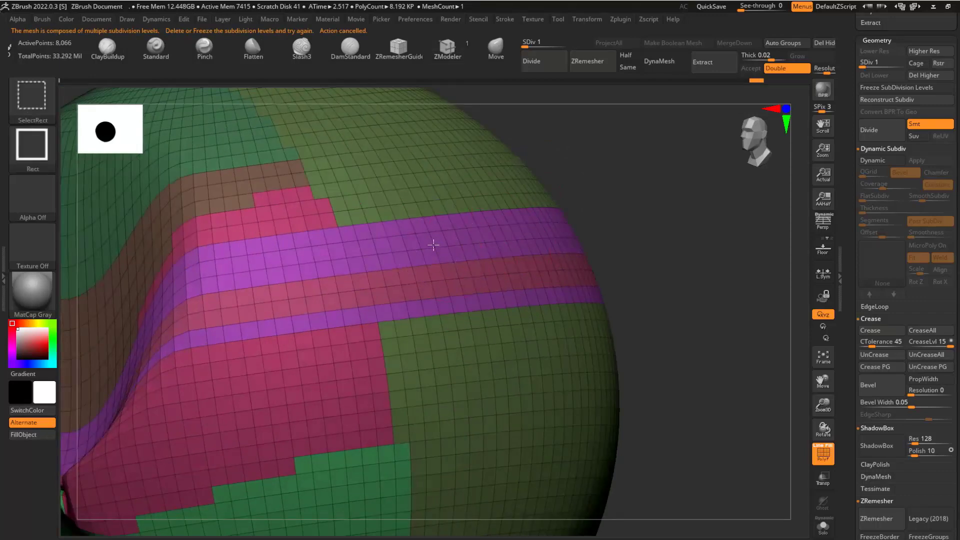
pyautogui.keyDown('ctrl'); pyautogui.keyDown('shift'); pyautogui.click(433, 245); pyautogui.keyUp('shift'); pyautogui.keyUp('ctrl')
pyautogui.keyDown('ctrl'); pyautogui.moveTo(645, 183); pyautogui.dragTo(504, 197, button='right'); pyautogui.keyUp('ctrl')
pyautogui.keyDown('ctrl'); pyautogui.keyDown('shift'); pyautogui.click(589, 224); pyautogui.keyUp('shift'); pyautogui.keyUp('ctrl')
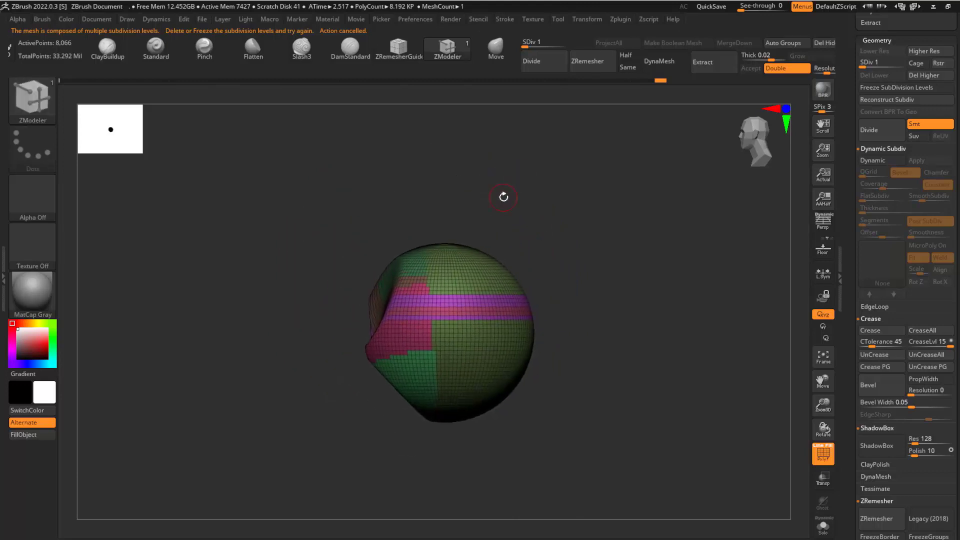
pyautogui.moveTo(554, 294); pyautogui.dragTo(666, 271, button='right')
pyautogui.moveTo(577, 200); pyautogui.dragTo(632, 279, button='right')
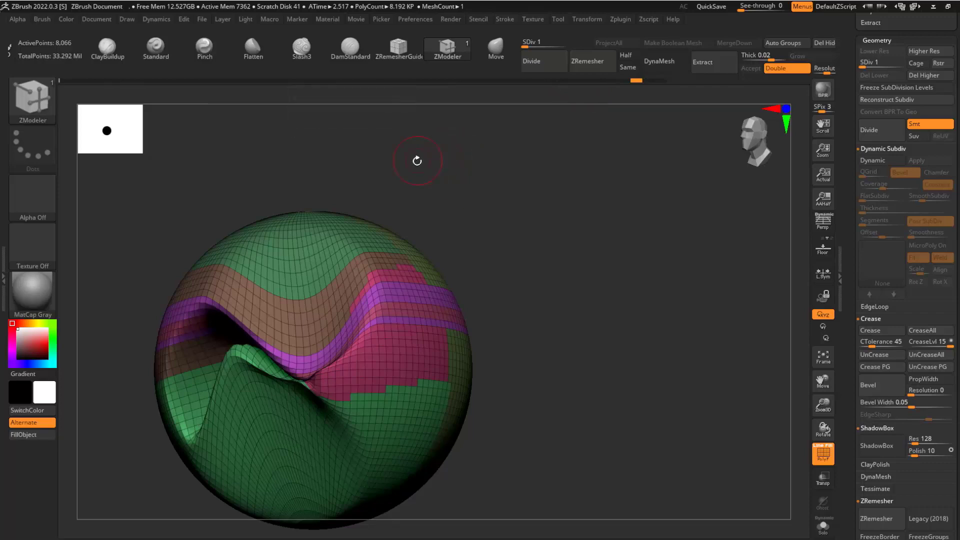
# Go back through the undo history to the undeformed sphere with the bright green polygroup patch.
pyautogui.click(294, 80)
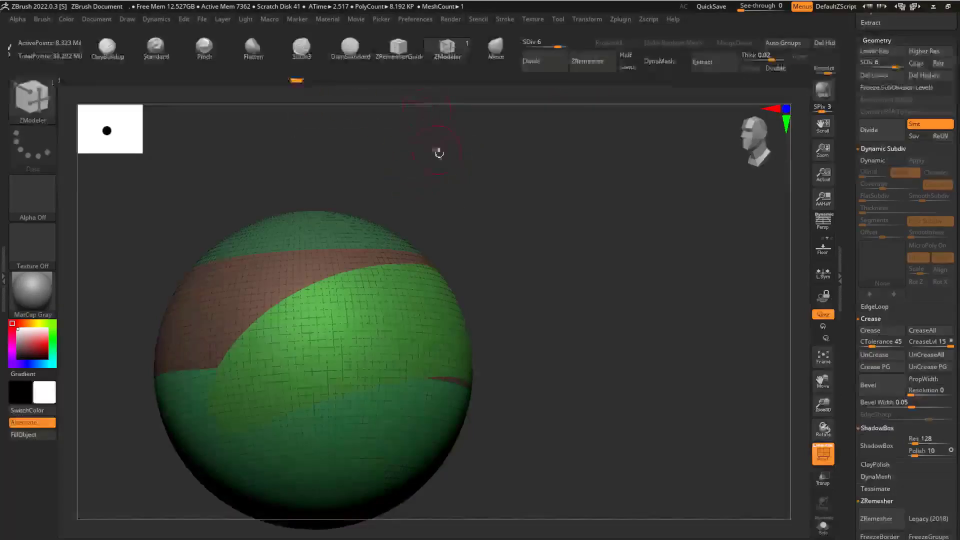
pyautogui.moveTo(510, 259); pyautogui.dragTo(561, 254, button='right')
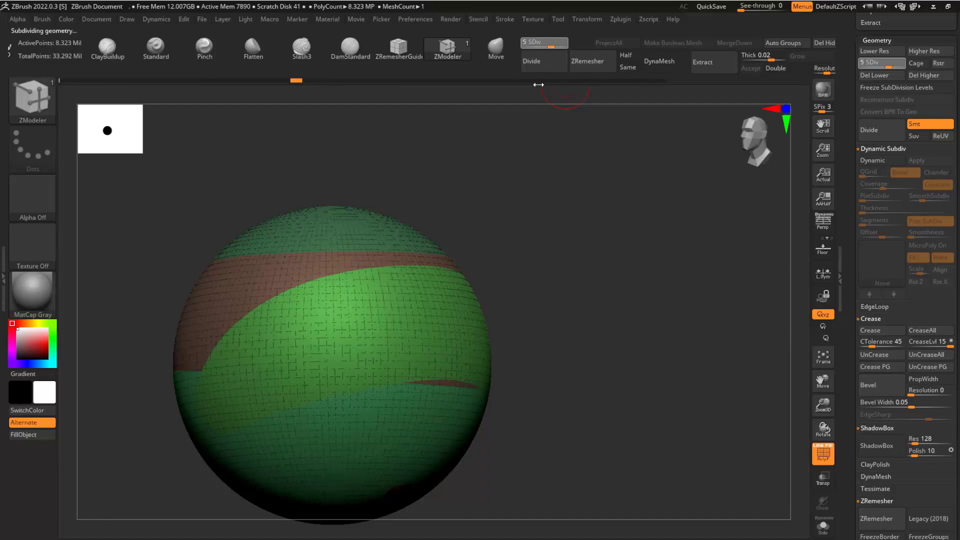
pyautogui.click(564, 80)
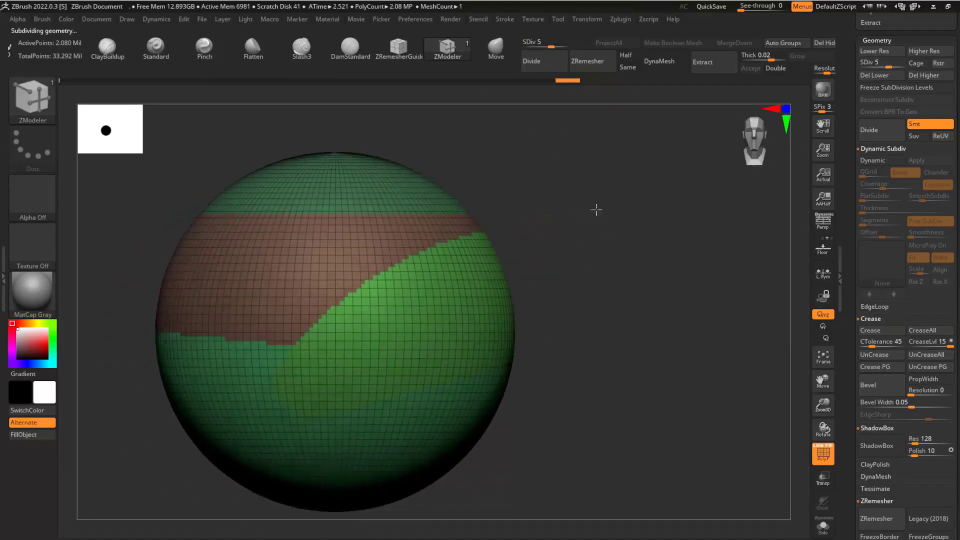
# Set the sphere's subdivision level to 6 and delete the higher levels.
pyautogui.moveTo(553, 45); pyautogui.dragTo(578, 49)
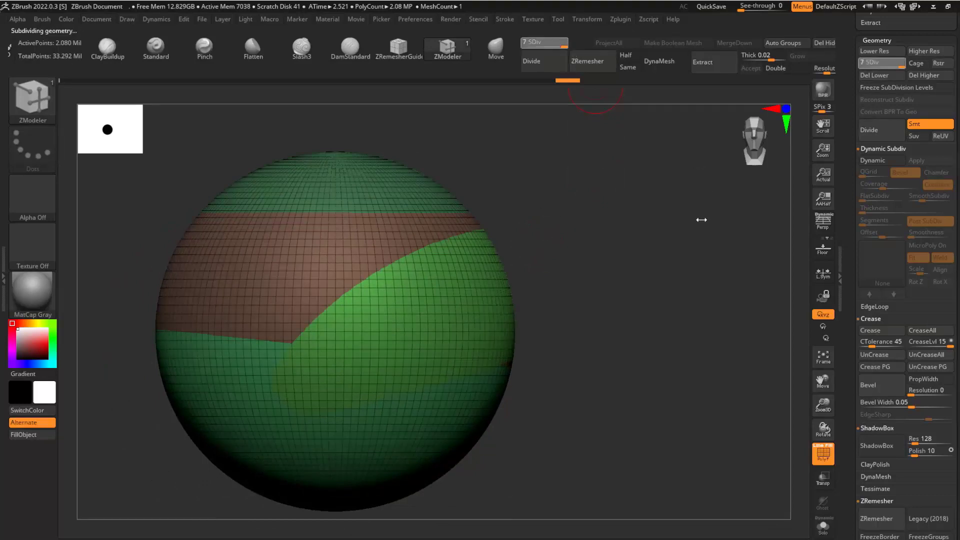
pyautogui.click(900, 64)
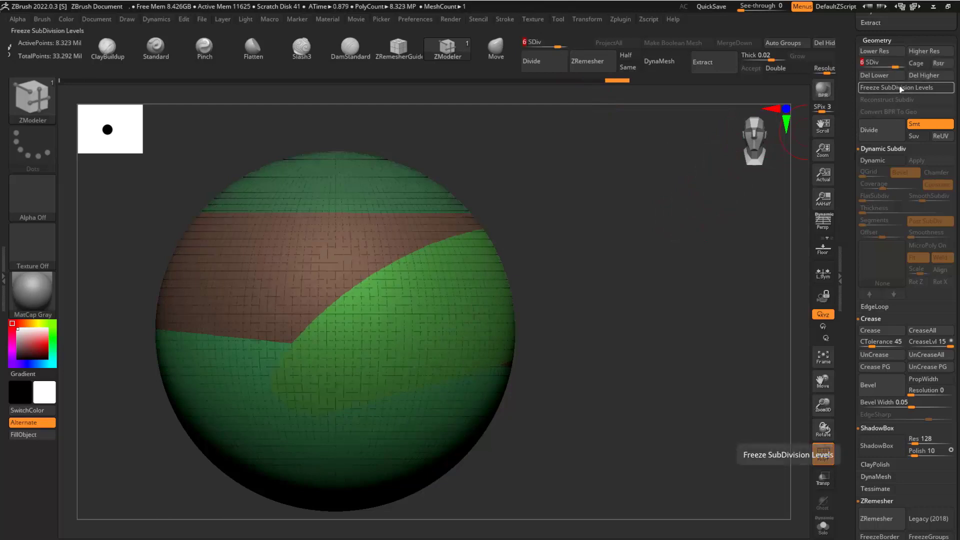
pyautogui.click(925, 75)
pyautogui.moveTo(576, 295); pyautogui.dragTo(749, 351)
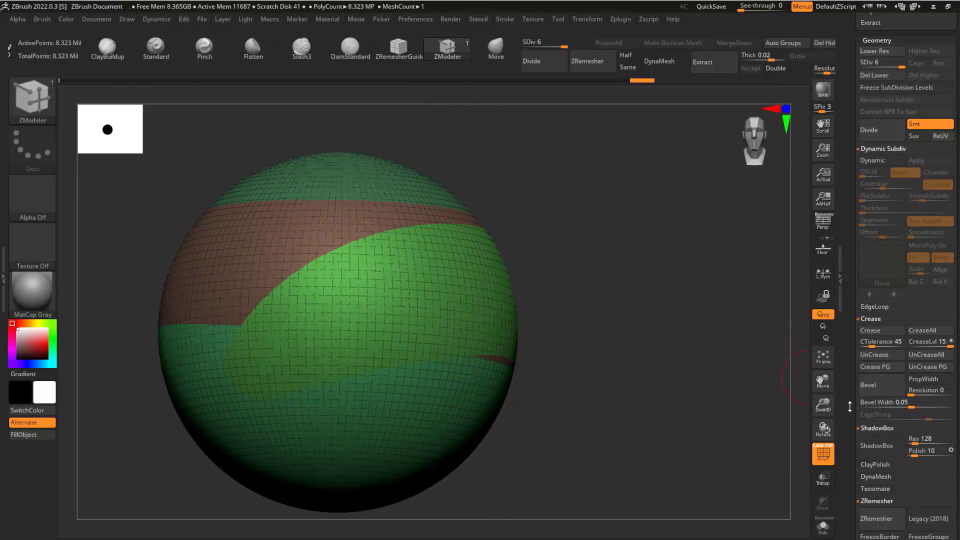
# Store a morph target of the undeformed sphere.
pyautogui.moveTo(850, 406); pyautogui.dragTo(870, 249)
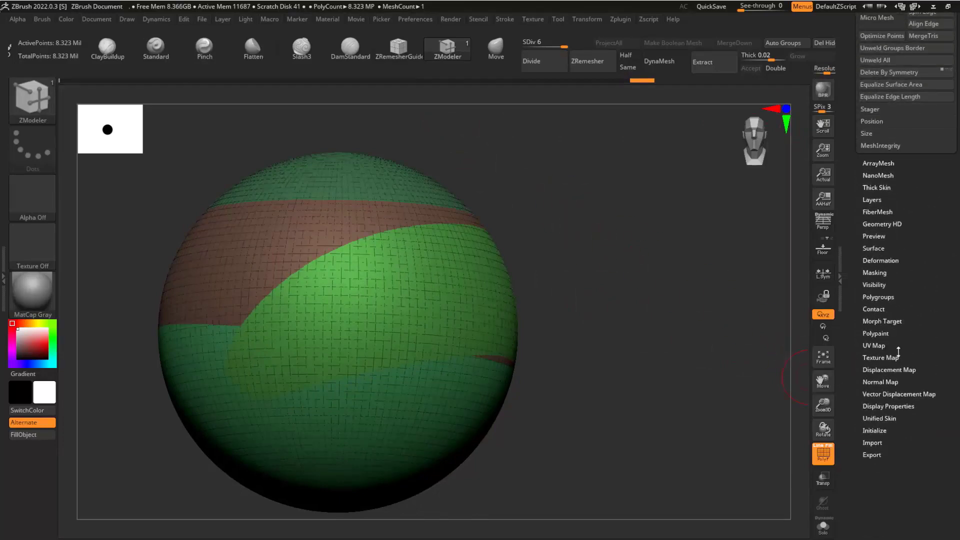
pyautogui.click(881, 321)
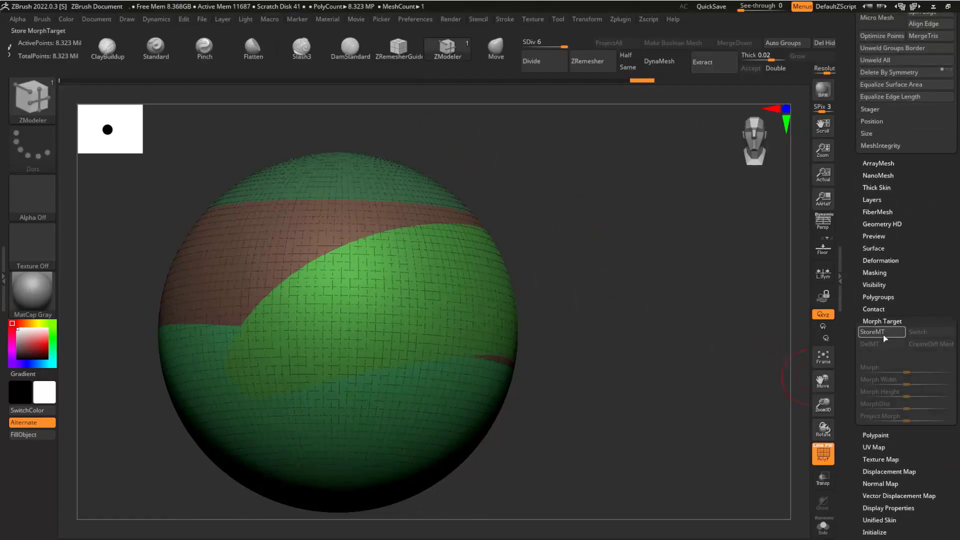
pyautogui.click(881, 332)
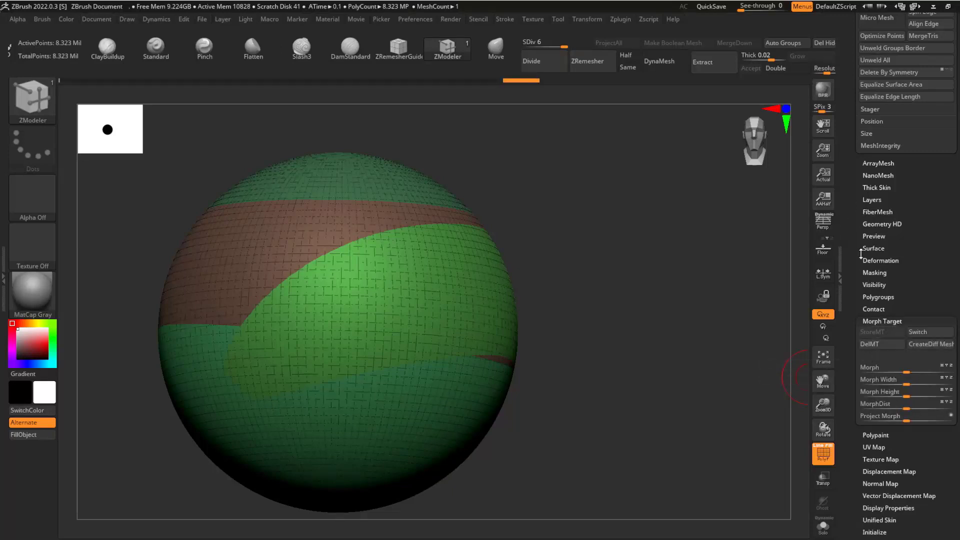
# Lasso-mask the side of the sphere covering most of the bright green patch, and invert the mask to leave that side unmasked.
pyautogui.keyDown('shift'); pyautogui.moveTo(584, 230); pyautogui.dragTo(587, 244); pyautogui.keyUp('shift')
pyautogui.moveTo(575, 117)
pyautogui.keyDown('ctrl'); pyautogui.mouseDown()
pyautogui.moveTo(353, 514)
pyautogui.moveTo(720, 386)
pyautogui.mouseUp(); pyautogui.keyUp('ctrl')
pyautogui.moveTo(601, 271); pyautogui.dragTo(653, 254)
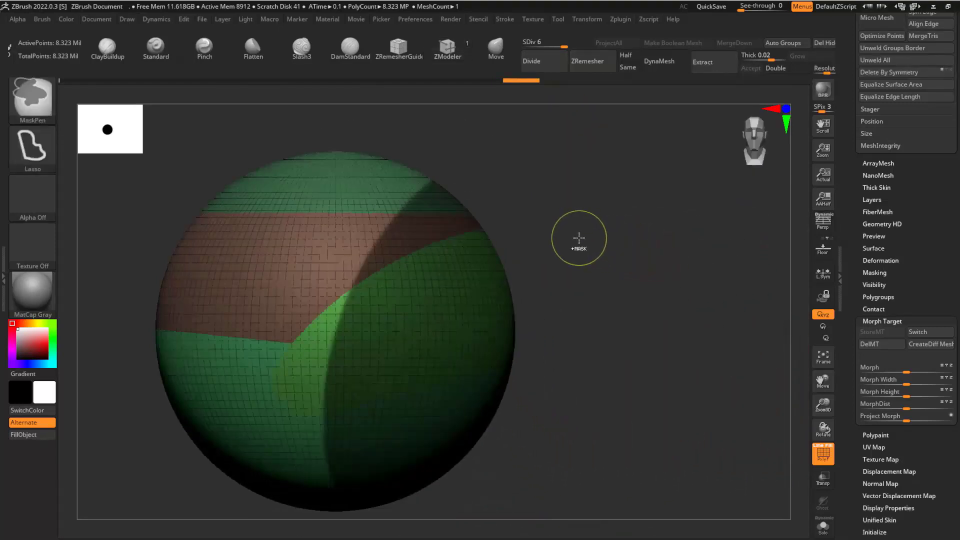
pyautogui.keyDown('ctrl'); pyautogui.click(583, 260); pyautogui.keyUp('ctrl')
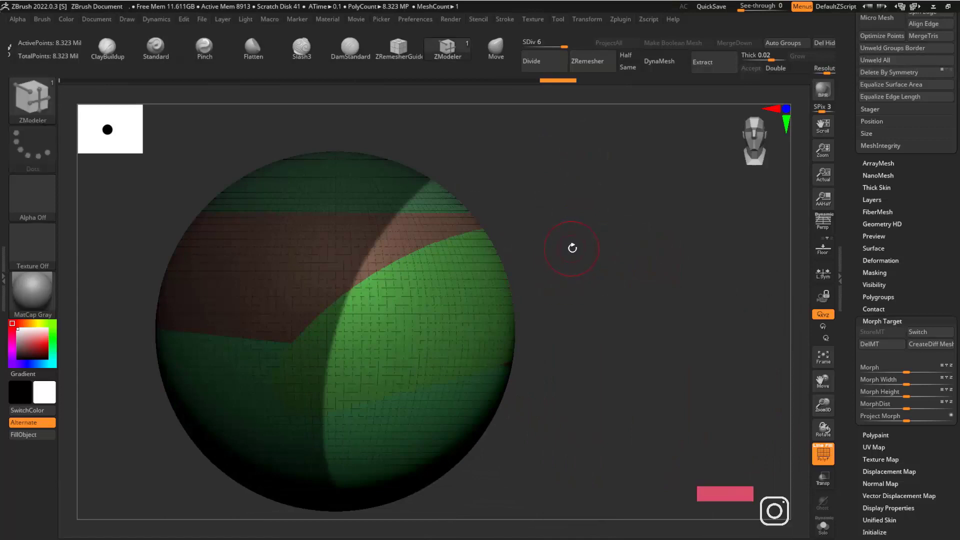
pyautogui.keyDown('ctrl'); pyautogui.click(585, 248); pyautogui.keyUp('ctrl')
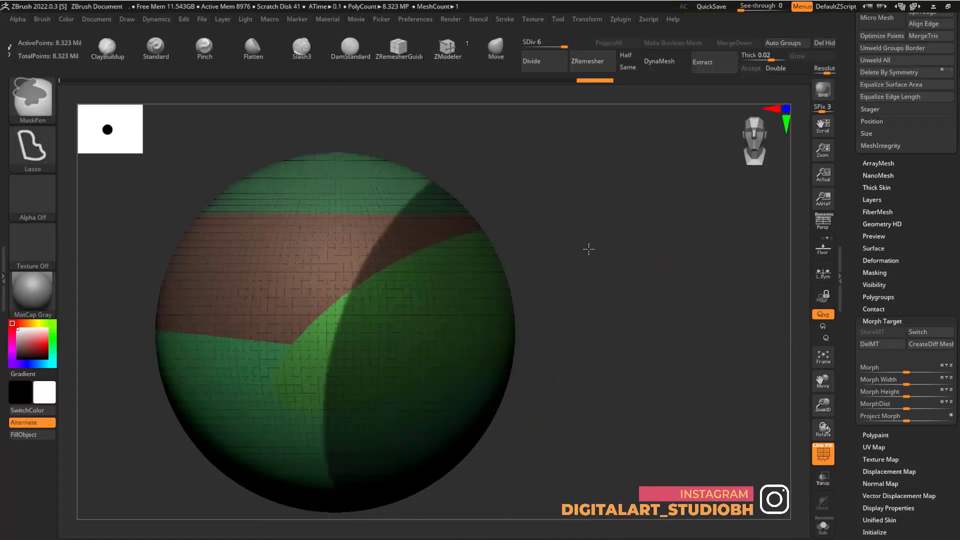
pyautogui.keyDown('ctrl'); pyautogui.click(589, 250); pyautogui.keyUp('ctrl')
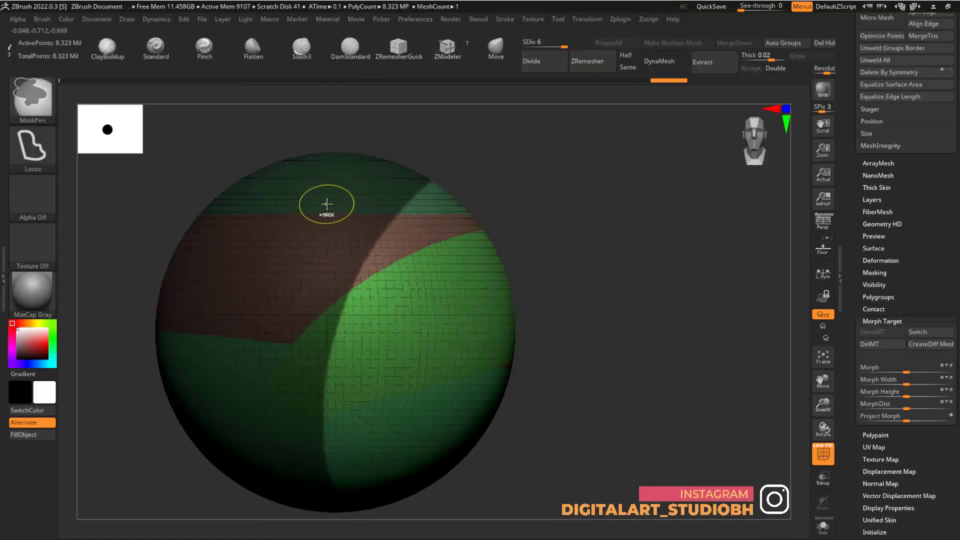
pyautogui.moveTo(510, 196)
pyautogui.mouseDown()
pyautogui.moveTo(604, 274)
pyautogui.moveTo(525, 295)
pyautogui.moveTo(610, 281)
pyautogui.mouseUp()
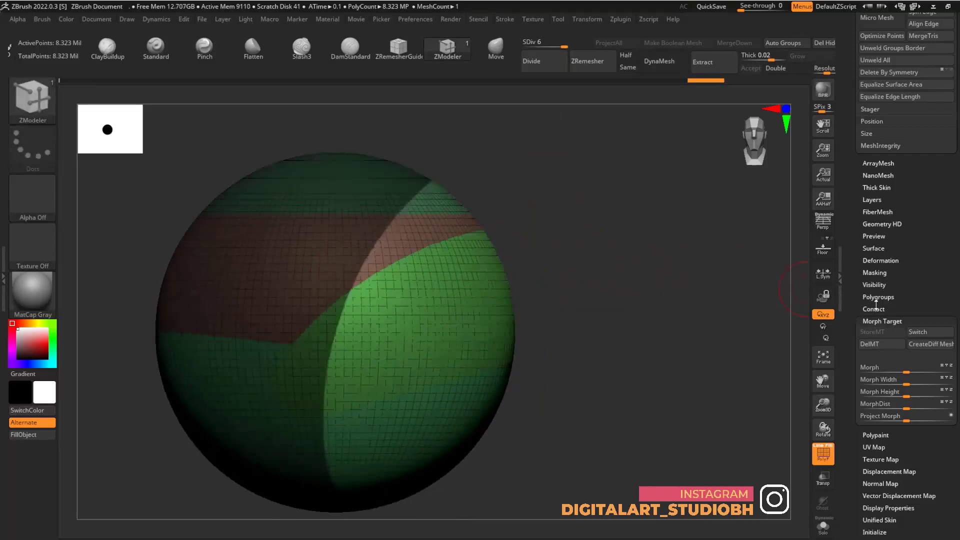
# Add surface noise to the unmasked area with Noise Scale 97.96565 and Strength -0.00093, and hide the polyframe.
pyautogui.click(874, 248)
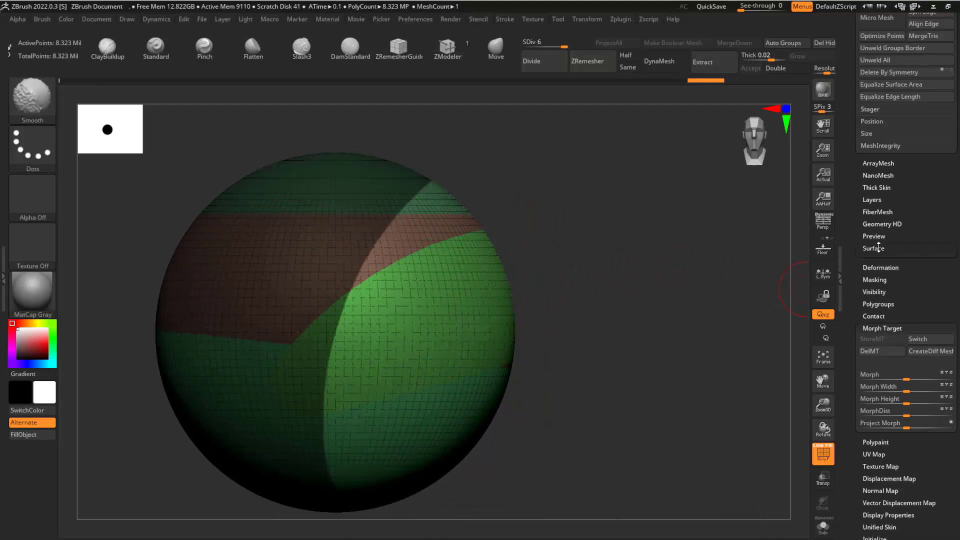
pyautogui.click(870, 259)
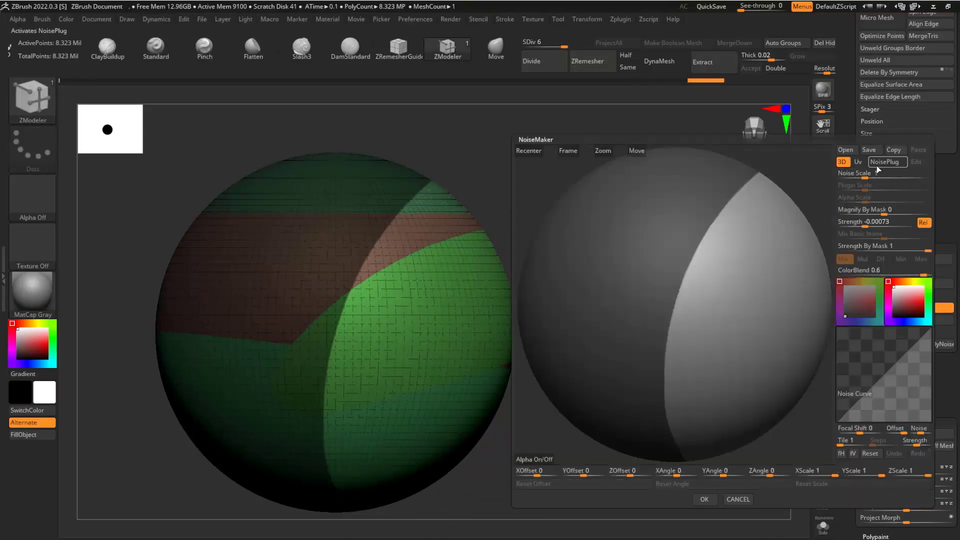
pyautogui.click(849, 211)
pyautogui.moveTo(864, 176); pyautogui.dragTo(903, 176)
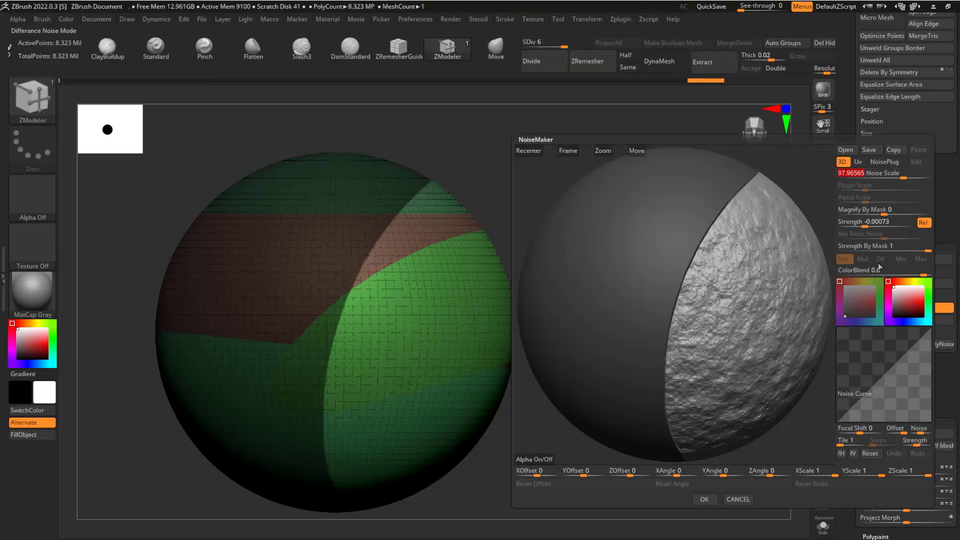
pyautogui.moveTo(870, 220); pyautogui.dragTo(866, 224)
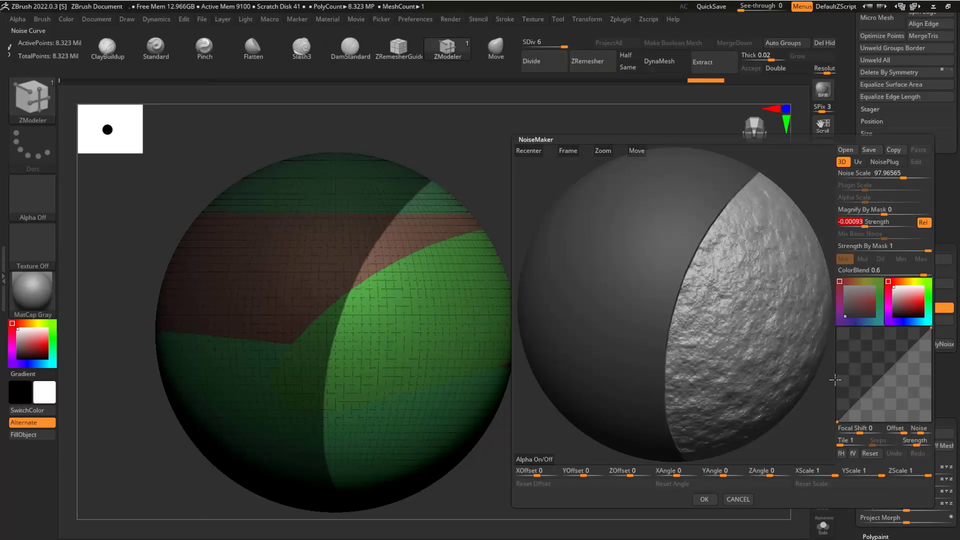
pyautogui.moveTo(811, 423)
pyautogui.mouseDown()
pyautogui.moveTo(797, 400)
pyautogui.moveTo(784, 403)
pyautogui.moveTo(791, 424)
pyautogui.moveTo(805, 420)
pyautogui.mouseUp()
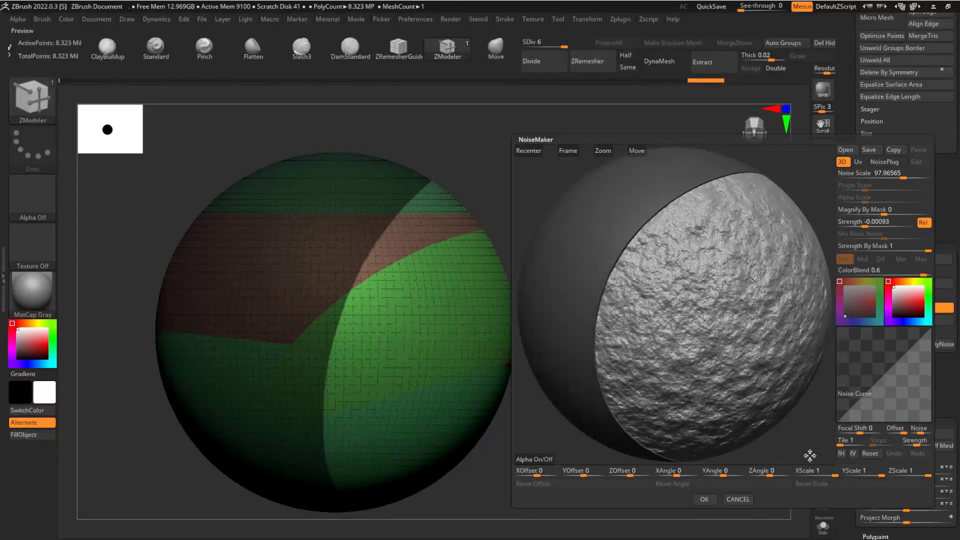
pyautogui.click(705, 500)
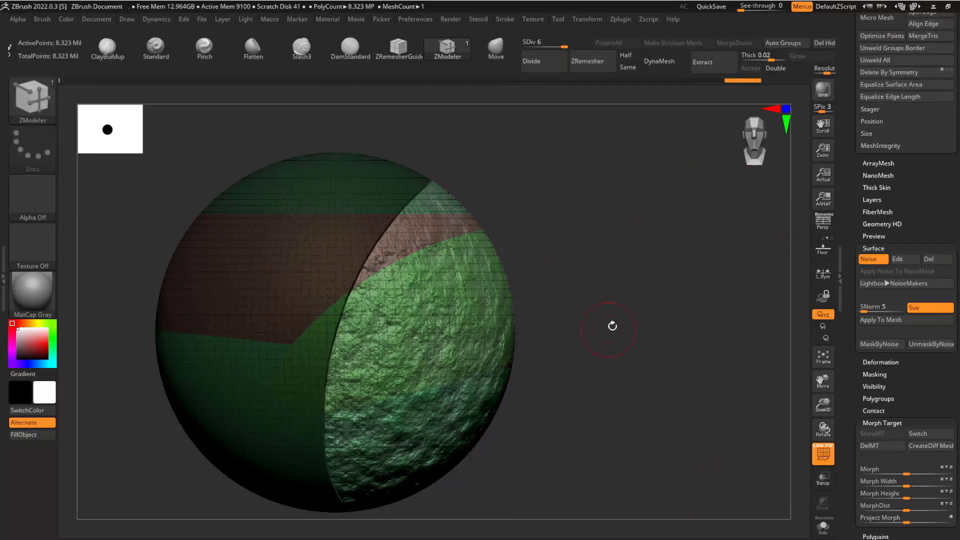
pyautogui.moveTo(612, 326); pyautogui.dragTo(805, 232)
pyautogui.hotkey('shift', 'f')
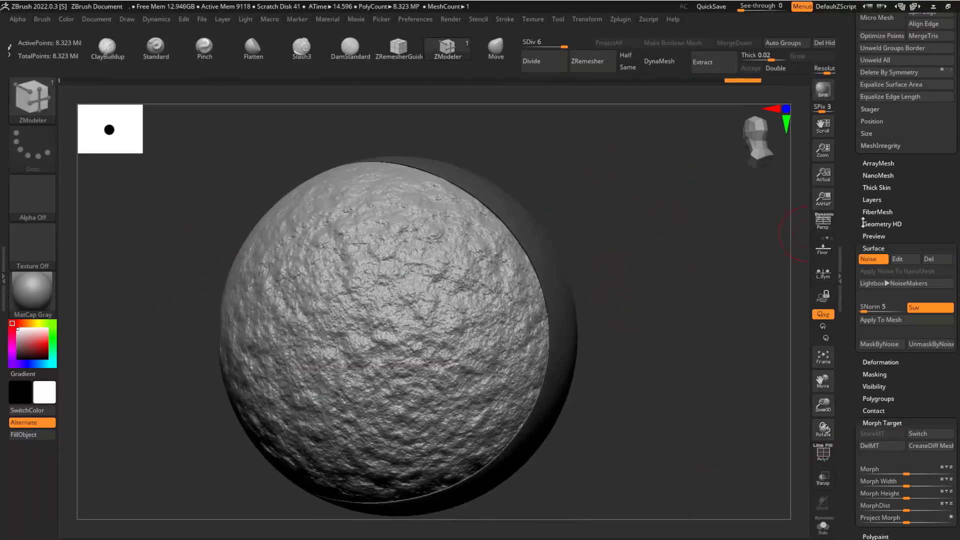
# Try applying the surface noise to the mesh, undo it, and inspect the noise preview along the mask edge.
pyautogui.click(885, 321)
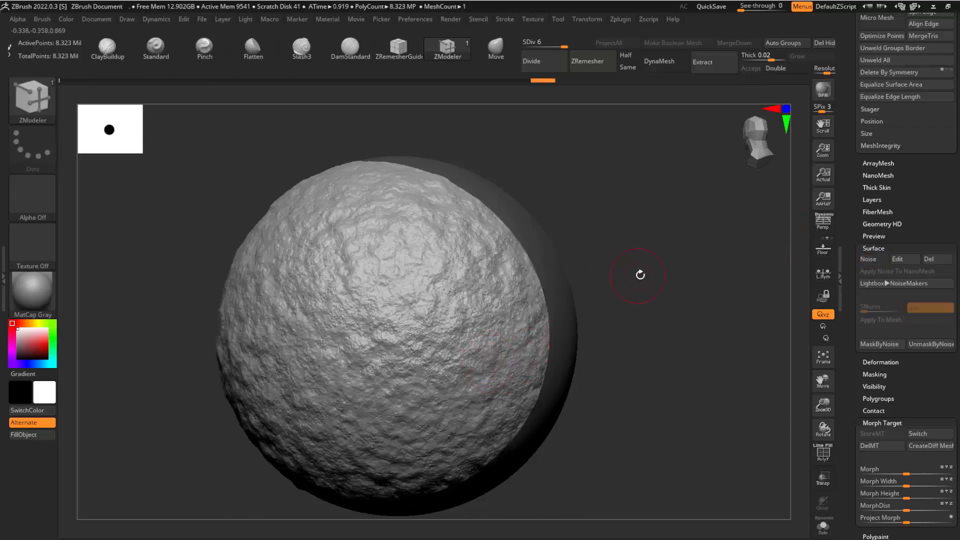
pyautogui.hotkey('ctrl', 'z')
pyautogui.moveTo(676, 303); pyautogui.dragTo(642, 234)
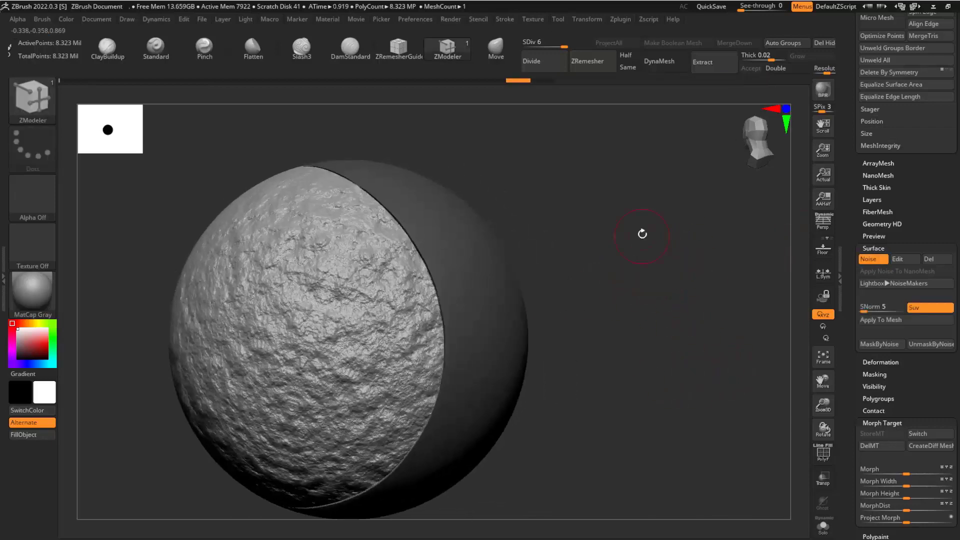
pyautogui.moveTo(656, 194)
pyautogui.keyDown('shift'); pyautogui.mouseDown()
pyautogui.moveTo(703, 395)
pyautogui.moveTo(650, 223)
pyautogui.moveTo(506, 215)
pyautogui.moveTo(453, 249)
pyautogui.moveTo(513, 211)
pyautogui.moveTo(591, 197)
pyautogui.moveTo(592, 219)
pyautogui.mouseUp(); pyautogui.keyUp('shift')
pyautogui.moveTo(542, 208); pyautogui.dragTo(650, 161)
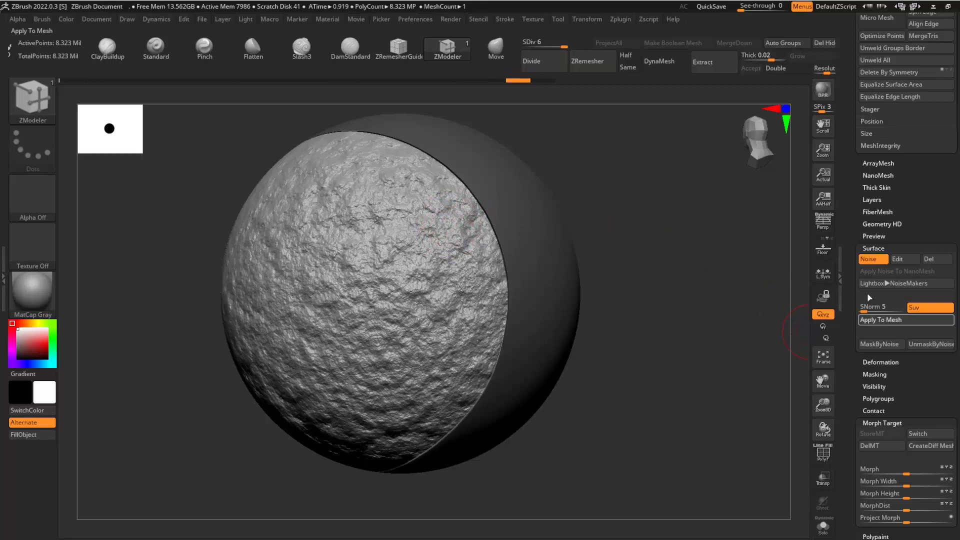
# Apply the surface noise to the mesh, clear the mask, and inspect the rough area's border.
pyautogui.moveTo(600, 233)
pyautogui.mouseDown()
pyautogui.moveTo(662, 195)
pyautogui.moveTo(682, 204)
pyautogui.moveTo(626, 208)
pyautogui.moveTo(617, 251)
pyautogui.moveTo(615, 202)
pyautogui.moveTo(582, 210)
pyautogui.moveTo(564, 189)
pyautogui.moveTo(590, 210)
pyautogui.mouseUp()
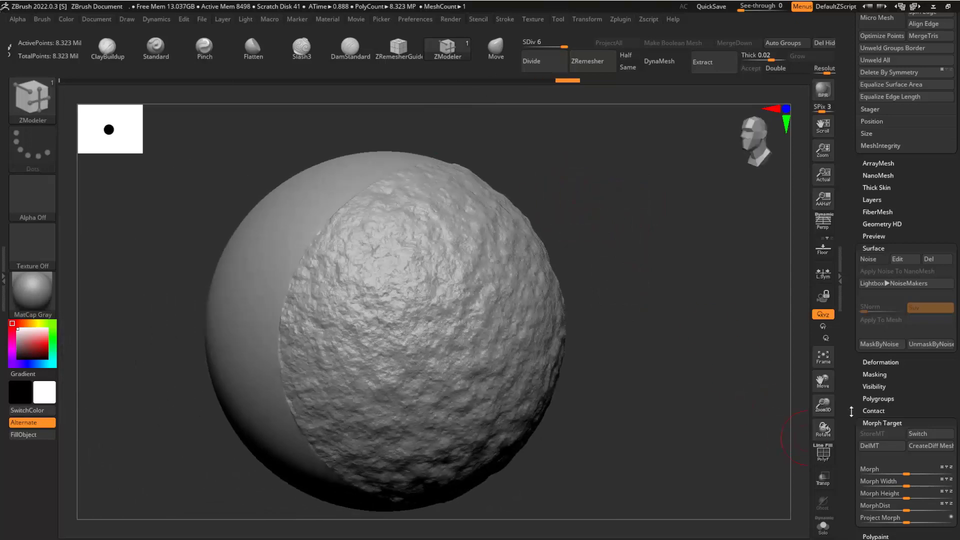
pyautogui.moveTo(635, 239); pyautogui.dragTo(609, 236)
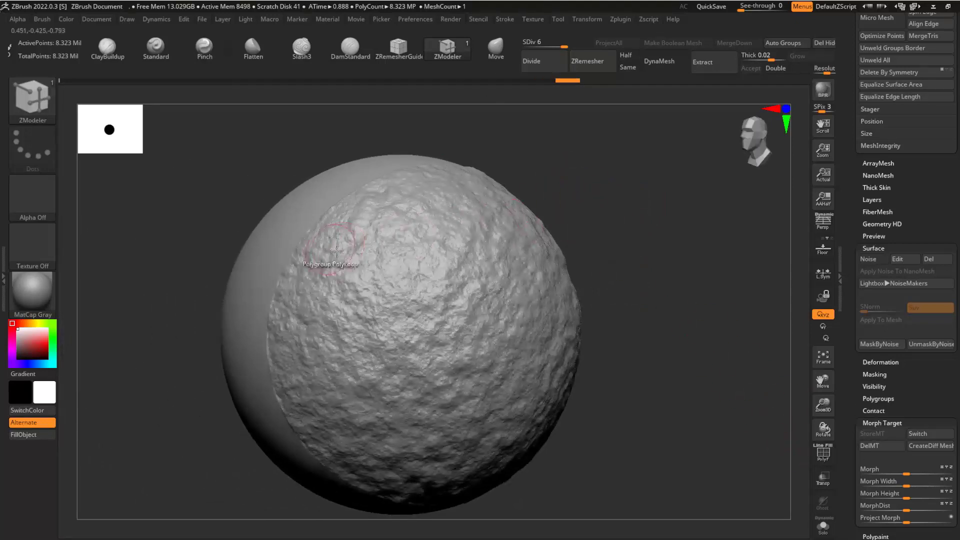
# Select the Morph brush, enlarge it, and brush parts of the noisy area back to the stored smooth surface.
pyautogui.press('b')
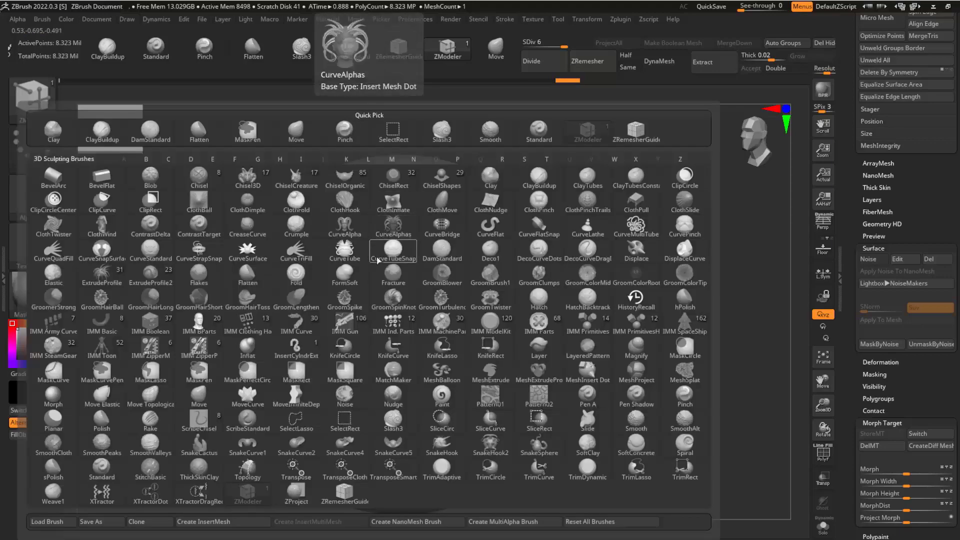
pyautogui.click(59, 401)
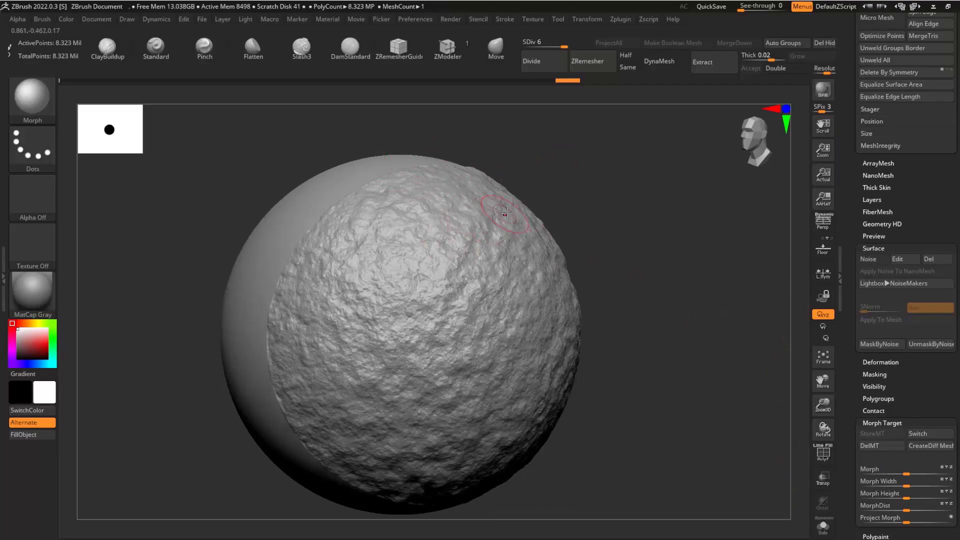
pyautogui.press('s')
pyautogui.moveTo(496, 145); pyautogui.dragTo(380, 225)
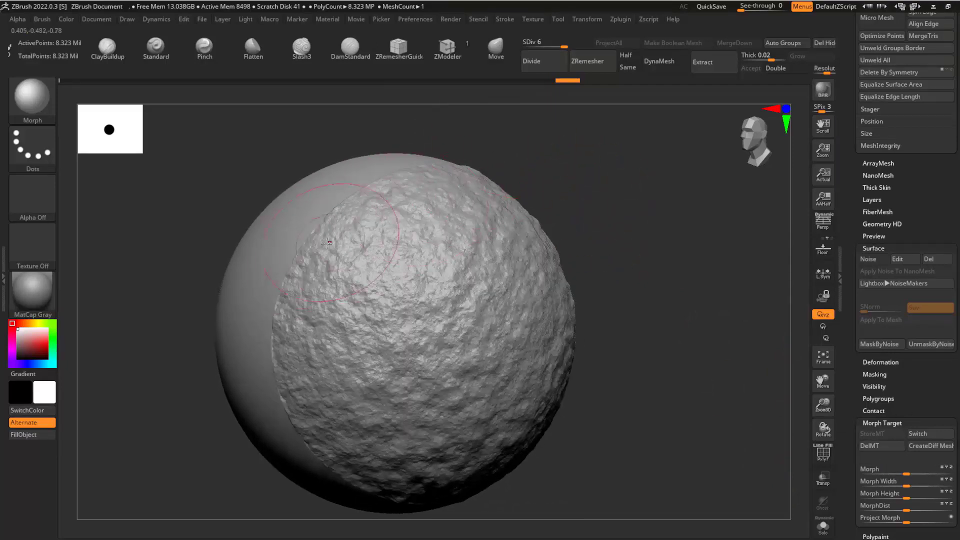
pyautogui.keyDown('shift'); pyautogui.moveTo(414, 278); pyautogui.dragTo(425, 250); pyautogui.keyUp('shift')
pyautogui.moveTo(635, 280)
pyautogui.mouseDown()
pyautogui.moveTo(626, 236)
pyautogui.moveTo(646, 241)
pyautogui.moveTo(615, 280)
pyautogui.mouseUp()
pyautogui.moveTo(575, 411)
pyautogui.keyDown('shift'); pyautogui.mouseDown()
pyautogui.moveTo(491, 425)
pyautogui.moveTo(650, 350)
pyautogui.mouseUp(); pyautogui.keyUp('shift')
pyautogui.moveTo(728, 216)
pyautogui.mouseDown()
pyautogui.moveTo(563, 273)
pyautogui.moveTo(661, 299)
pyautogui.moveTo(604, 249)
pyautogui.mouseUp()
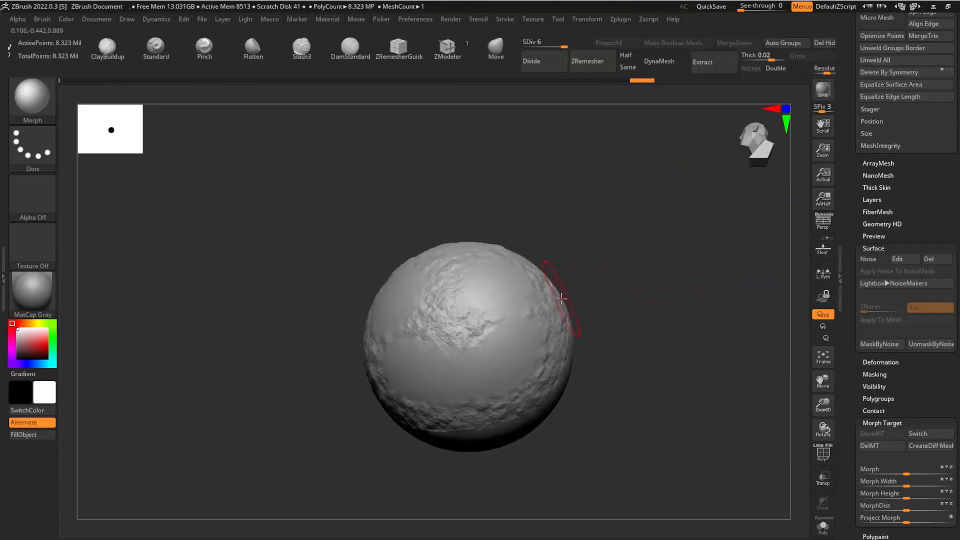
# Paint with the Morph brush across the front of the sphere to remove the remaining surface noise.
pyautogui.moveTo(463, 350); pyautogui.dragTo(546, 344)
pyautogui.moveTo(381, 393); pyautogui.dragTo(501, 381)
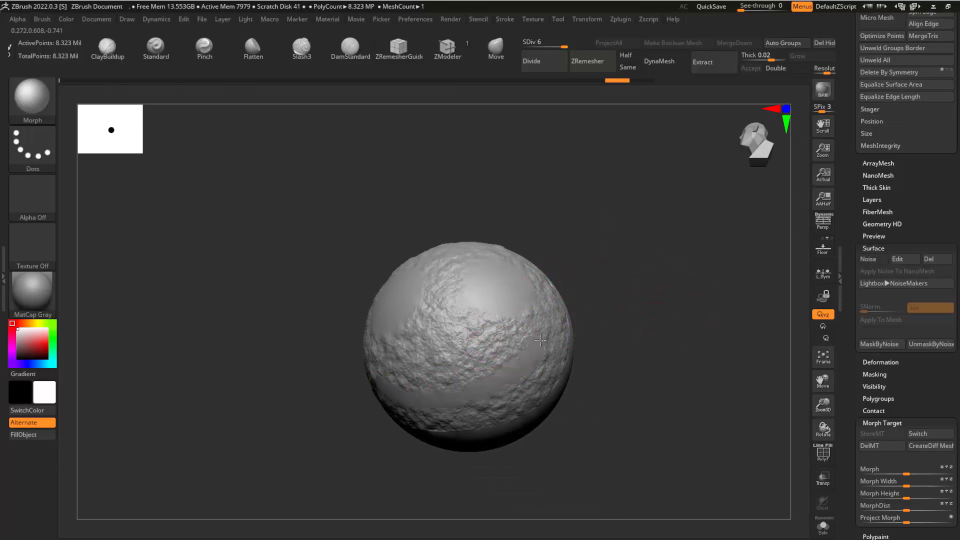
pyautogui.moveTo(627, 281)
pyautogui.mouseDown()
pyautogui.moveTo(605, 308)
pyautogui.moveTo(637, 283)
pyautogui.moveTo(623, 279)
pyautogui.moveTo(637, 283)
pyautogui.moveTo(651, 270)
pyautogui.mouseUp()
pyautogui.moveTo(547, 199); pyautogui.dragTo(526, 211)
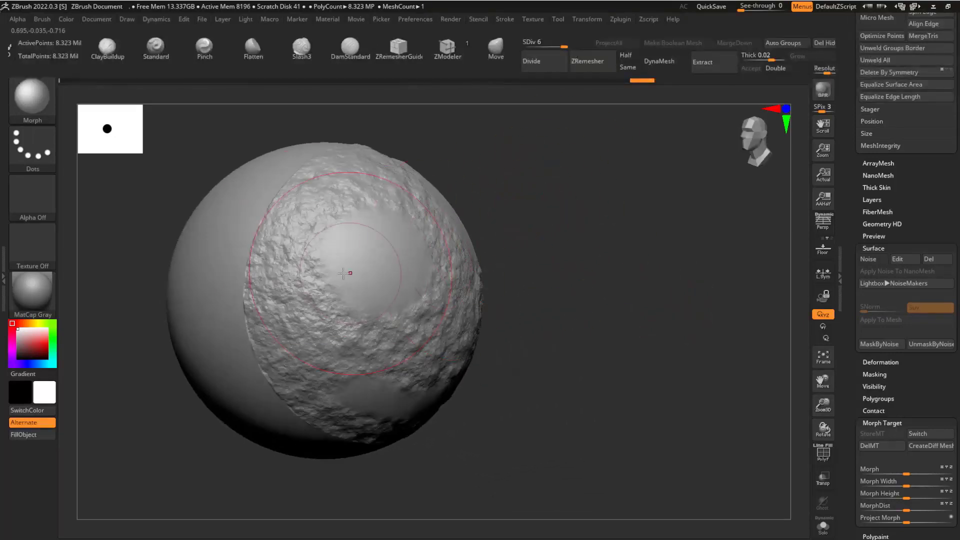
pyautogui.moveTo(311, 300)
pyautogui.mouseDown()
pyautogui.moveTo(328, 182)
pyautogui.moveTo(345, 367)
pyautogui.moveTo(360, 280)
pyautogui.moveTo(350, 200)
pyautogui.mouseUp()
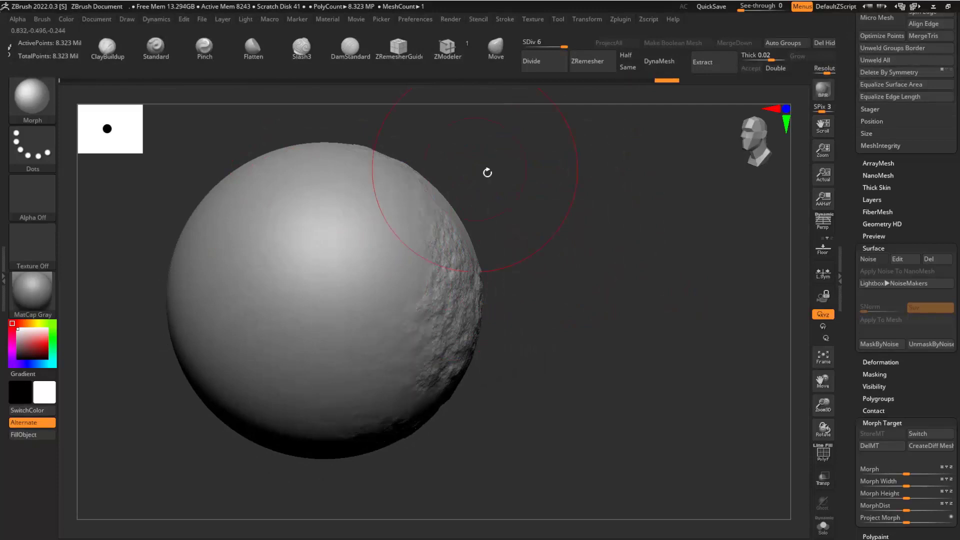
pyautogui.keyDown('alt'); pyautogui.moveTo(487, 173); pyautogui.dragTo(635, 134); pyautogui.keyUp('alt')
pyautogui.moveTo(634, 134); pyautogui.dragTo(575, 107)
pyautogui.moveTo(470, 221)
pyautogui.mouseDown()
pyautogui.moveTo(521, 165)
pyautogui.moveTo(550, 210)
pyautogui.moveTo(575, 315)
pyautogui.moveTo(555, 348)
pyautogui.moveTo(388, 335)
pyautogui.mouseUp()
pyautogui.moveTo(662, 370); pyautogui.dragTo(683, 291)
pyautogui.moveTo(570, 213); pyautogui.dragTo(568, 259)
# Switch to the green lanten statue tool, dismiss the brush notes, and examine the figure from several sides.
pyautogui.moveTo(854, 108); pyautogui.dragTo(873, 319)
pyautogui.click(883, 191)
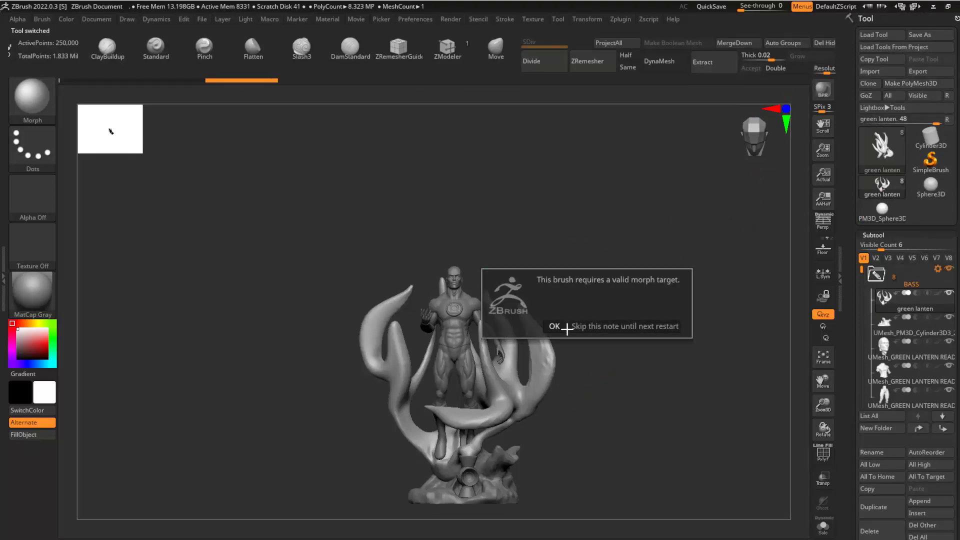
pyautogui.click(590, 328)
pyautogui.moveTo(655, 320); pyautogui.dragTo(618, 305)
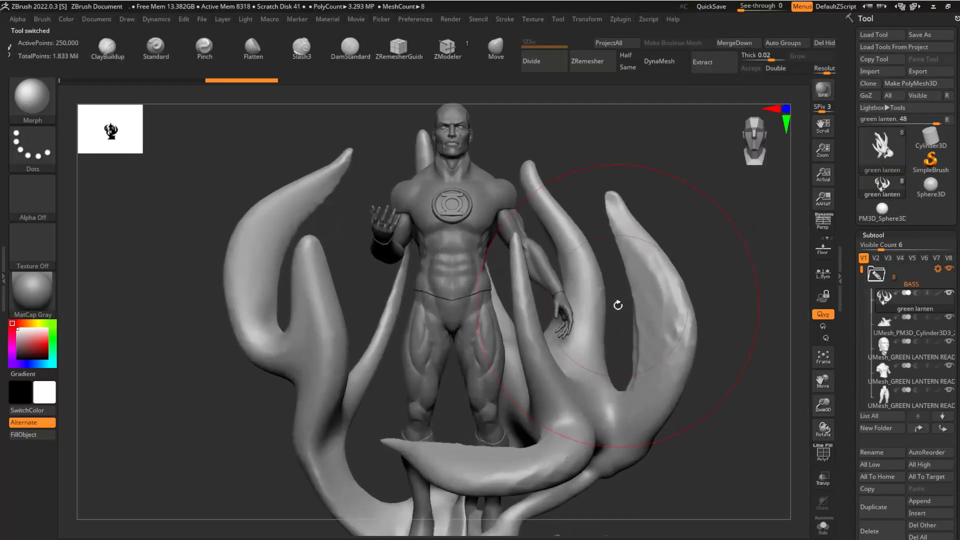
pyautogui.keyDown('alt'); pyautogui.moveTo(570, 151); pyautogui.dragTo(650, 304); pyautogui.keyUp('alt')
pyautogui.click(651, 303)
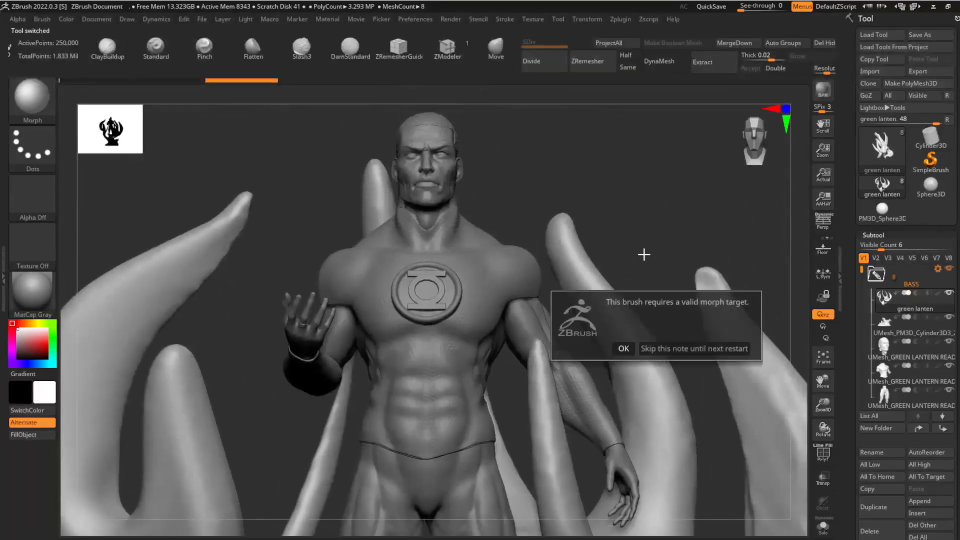
pyautogui.click(661, 348)
pyautogui.moveTo(659, 253); pyautogui.dragTo(609, 229)
pyautogui.keyDown('alt'); pyautogui.moveTo(616, 186); pyautogui.dragTo(640, 210); pyautogui.keyUp('alt')
pyautogui.keyDown('alt'); pyautogui.moveTo(542, 131); pyautogui.dragTo(612, 306); pyautogui.keyUp('alt')
pyautogui.keyDown('alt'); pyautogui.moveTo(611, 255); pyautogui.dragTo(594, 260); pyautogui.keyUp('alt')
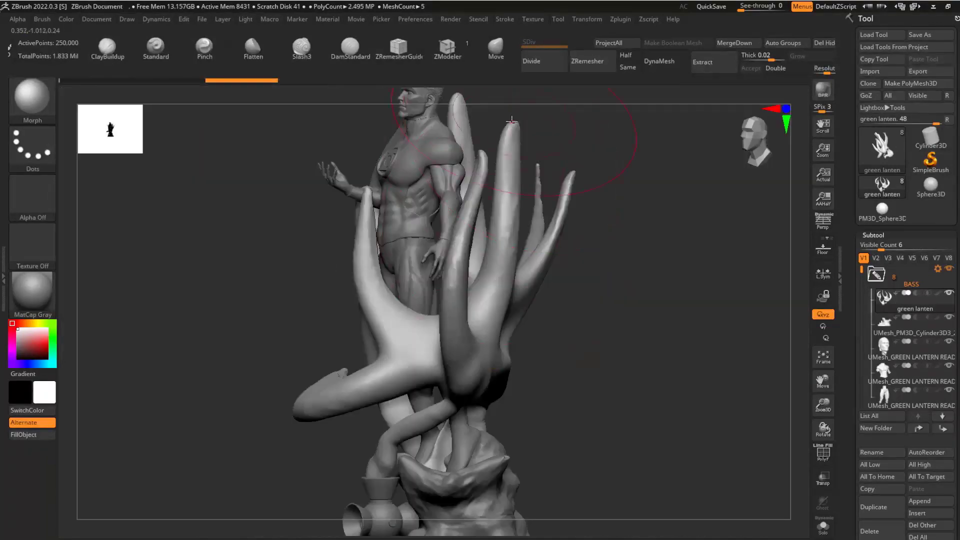
# Select the head subtool, frame it to examine the noisy hair area, and view the whole statue again.
pyautogui.moveTo(582, 158); pyautogui.dragTo(763, 375)
pyautogui.click(886, 350)
pyautogui.press('f')
pyautogui.press('f')
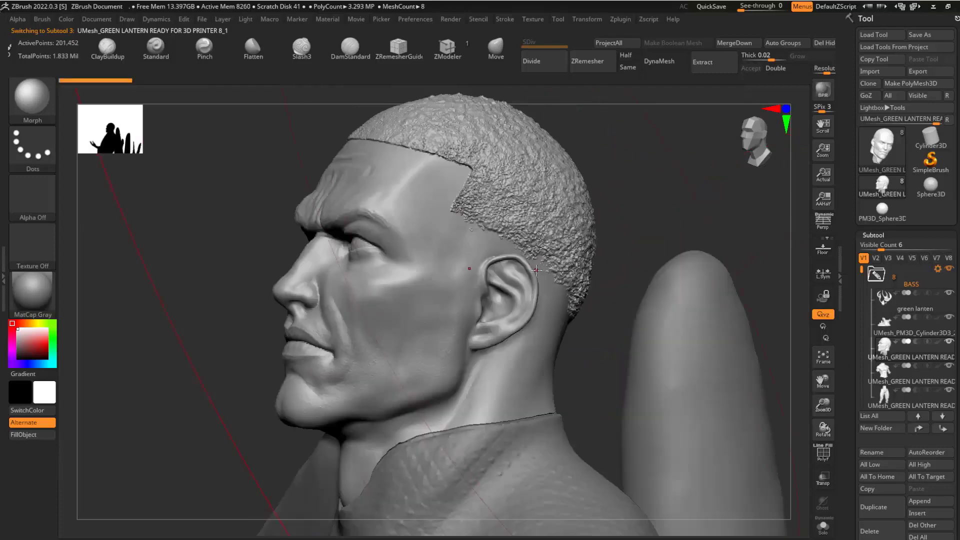
pyautogui.moveTo(629, 217)
pyautogui.mouseDown()
pyautogui.moveTo(690, 212)
pyautogui.moveTo(680, 196)
pyautogui.mouseUp()
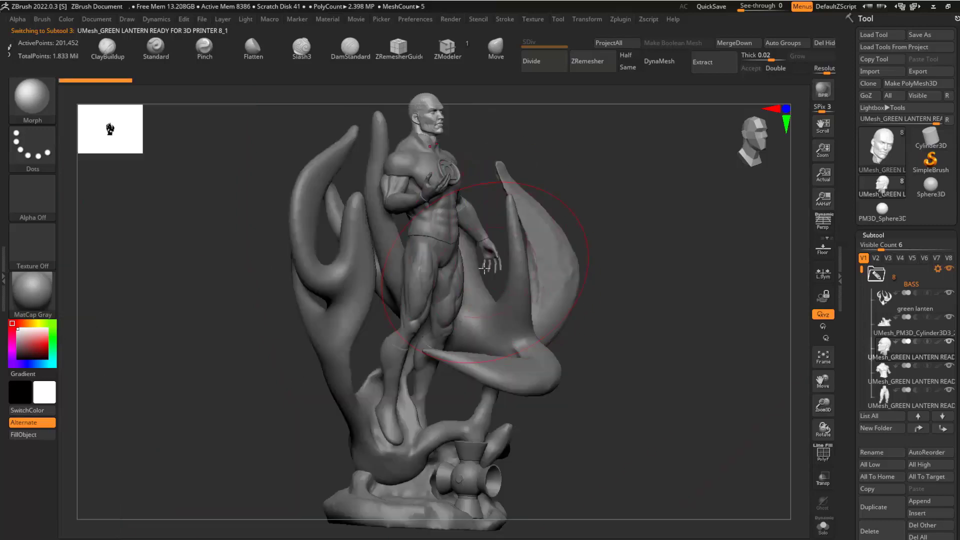
pyautogui.moveTo(515, 219)
pyautogui.mouseDown()
pyautogui.moveTo(607, 219)
pyautogui.moveTo(569, 228)
pyautogui.moveTo(671, 220)
pyautogui.moveTo(592, 206)
pyautogui.mouseUp()
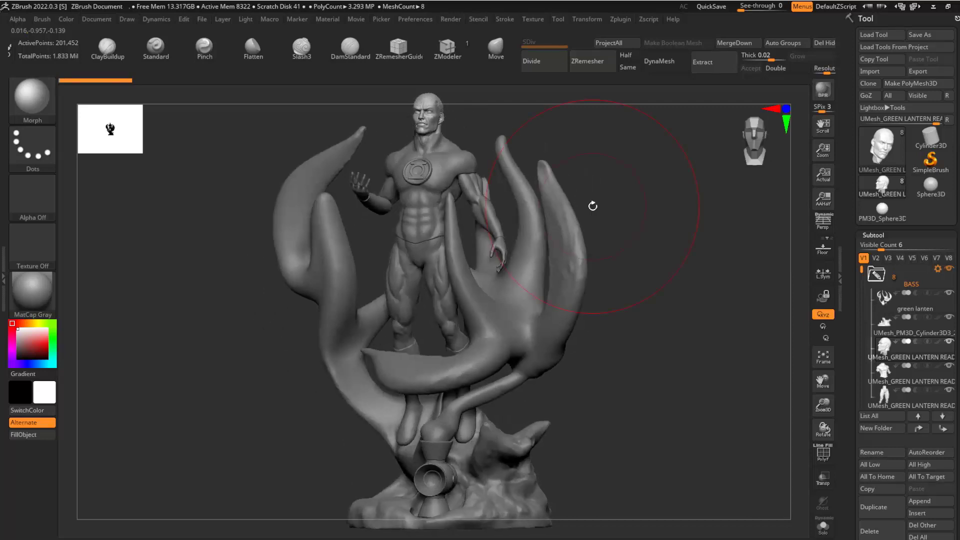
pyautogui.moveTo(616, 244); pyautogui.dragTo(635, 239)
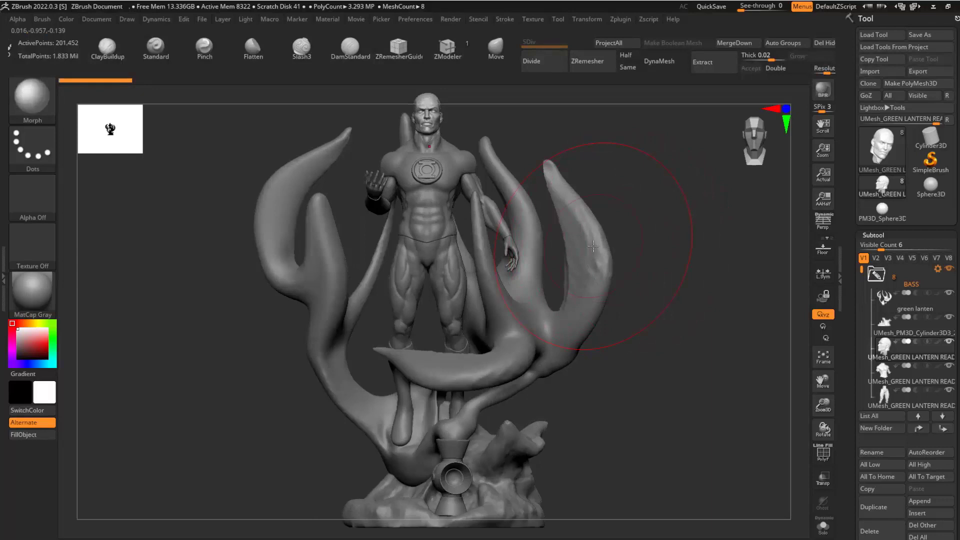
pyautogui.moveTo(619, 187); pyautogui.dragTo(584, 183)
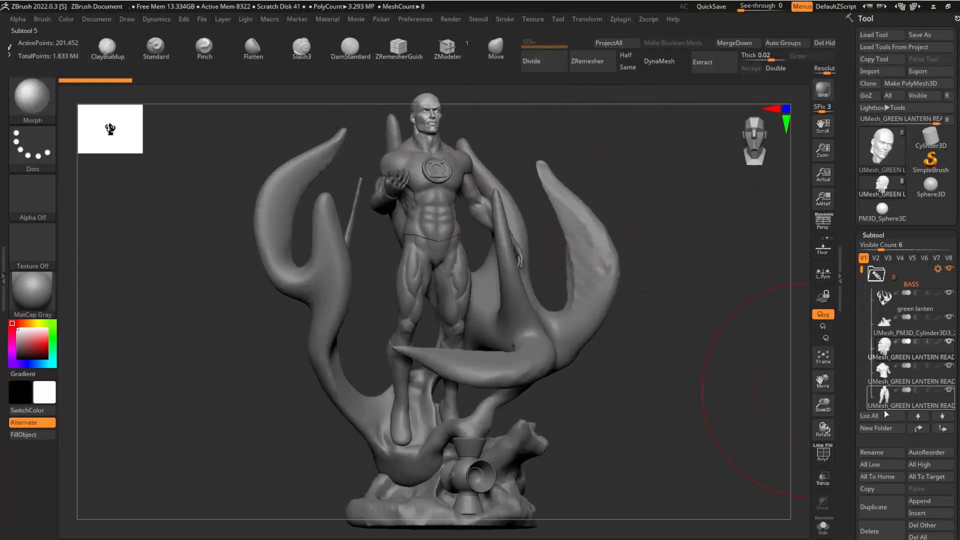
# Hide the head, examine the torso subtool's suit texture around the chest and arms, and show the head again.
pyautogui.click(949, 342)
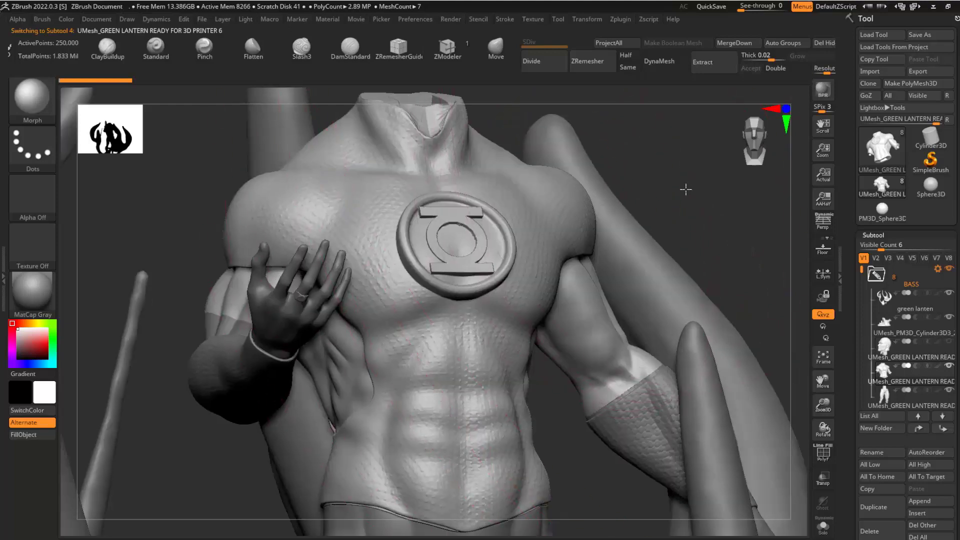
pyautogui.moveTo(686, 189)
pyautogui.mouseDown()
pyautogui.moveTo(355, 200)
pyautogui.moveTo(329, 213)
pyautogui.mouseUp()
pyautogui.press('s')
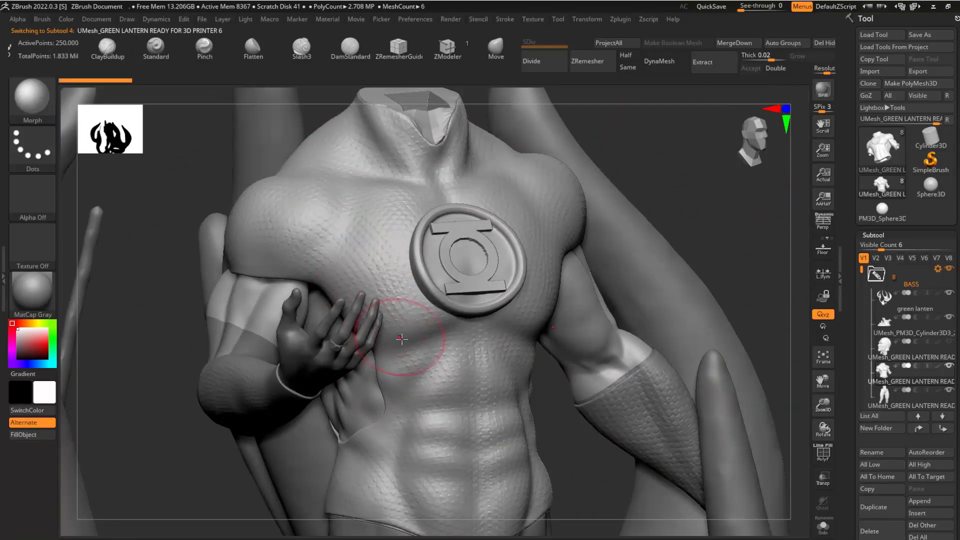
pyautogui.moveTo(637, 180); pyautogui.dragTo(670, 313)
pyautogui.moveTo(680, 215); pyautogui.dragTo(620, 70)
pyautogui.moveTo(382, 280); pyautogui.dragTo(441, 350)
pyautogui.keyDown('alt'); pyautogui.moveTo(706, 248); pyautogui.dragTo(556, 279); pyautogui.keyUp('alt')
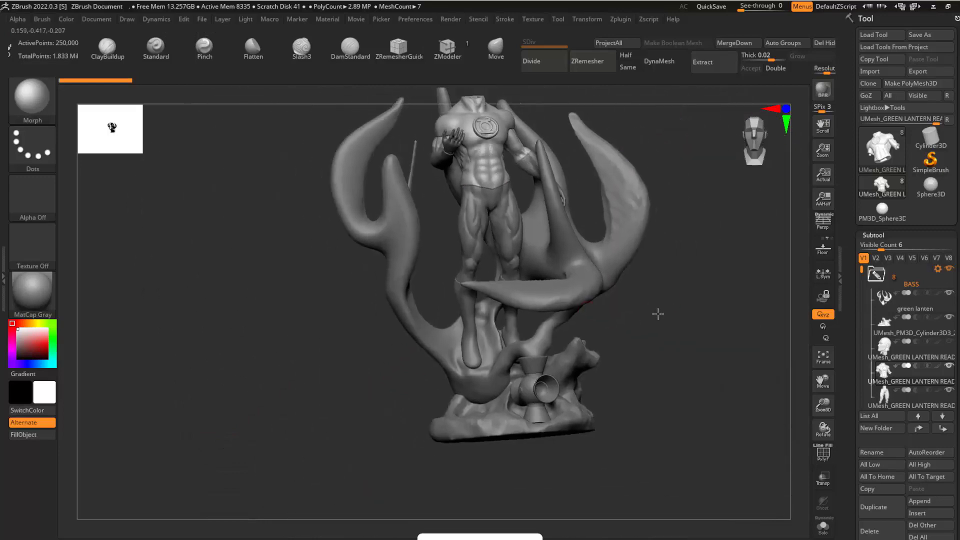
pyautogui.moveTo(658, 315)
pyautogui.mouseDown()
pyautogui.moveTo(779, 321)
pyautogui.moveTo(729, 242)
pyautogui.moveTo(681, 311)
pyautogui.moveTo(697, 363)
pyautogui.moveTo(701, 313)
pyautogui.mouseUp()
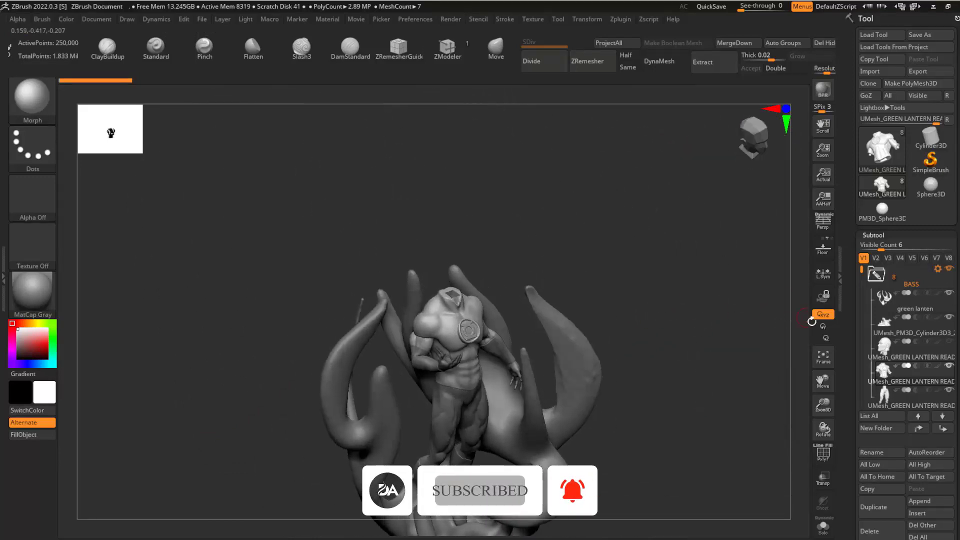
pyautogui.click(949, 341)
pyautogui.moveTo(439, 258)
pyautogui.mouseDown()
pyautogui.moveTo(527, 212)
pyautogui.moveTo(544, 227)
pyautogui.moveTo(598, 161)
pyautogui.moveTo(608, 190)
pyautogui.moveTo(623, 189)
pyautogui.mouseUp()
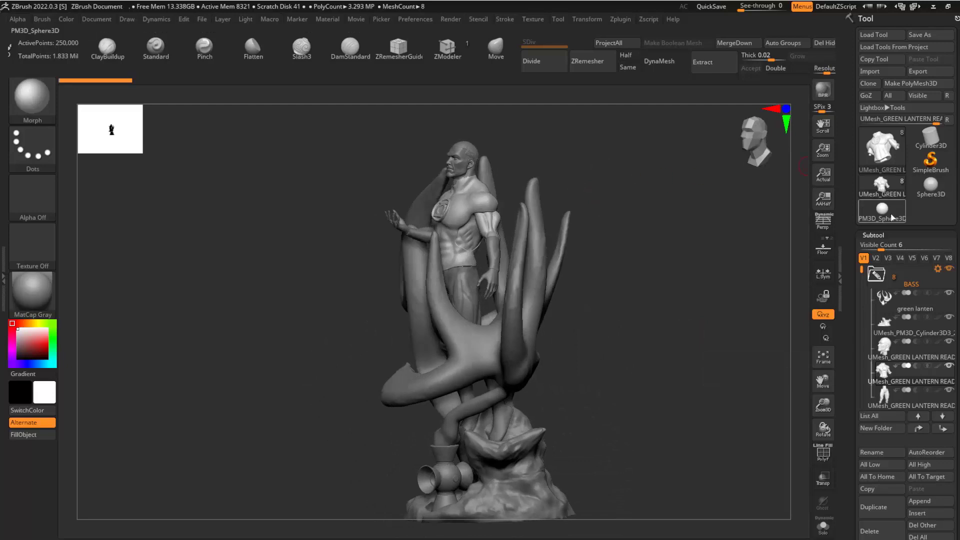
# Switch back to the PM3D_Sphere3D tool and show its polyframe to view the polygroups.
pyautogui.click(930, 187)
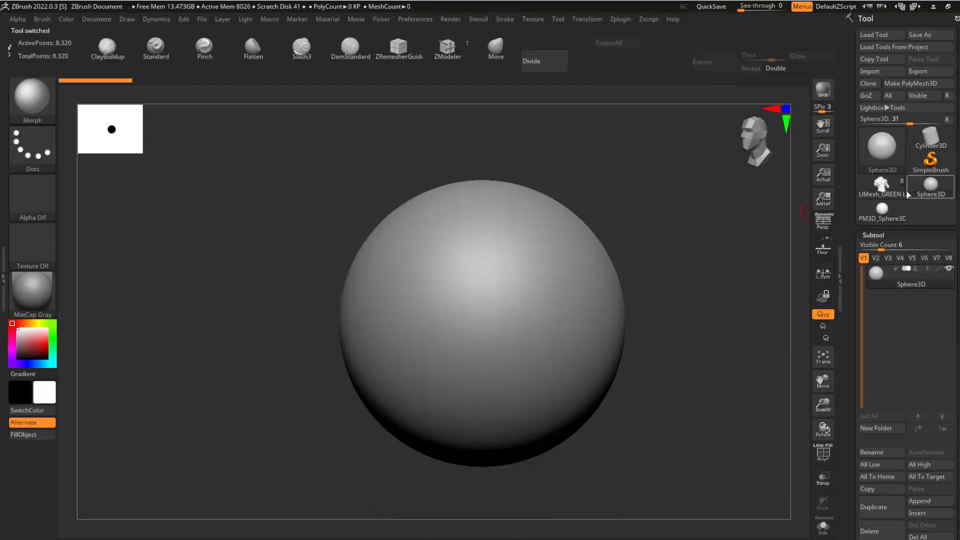
pyautogui.click(881, 211)
pyautogui.moveTo(705, 208); pyautogui.dragTo(585, 214)
pyautogui.hotkey('shift', 'f')
pyautogui.moveTo(572, 253); pyautogui.dragTo(638, 205)
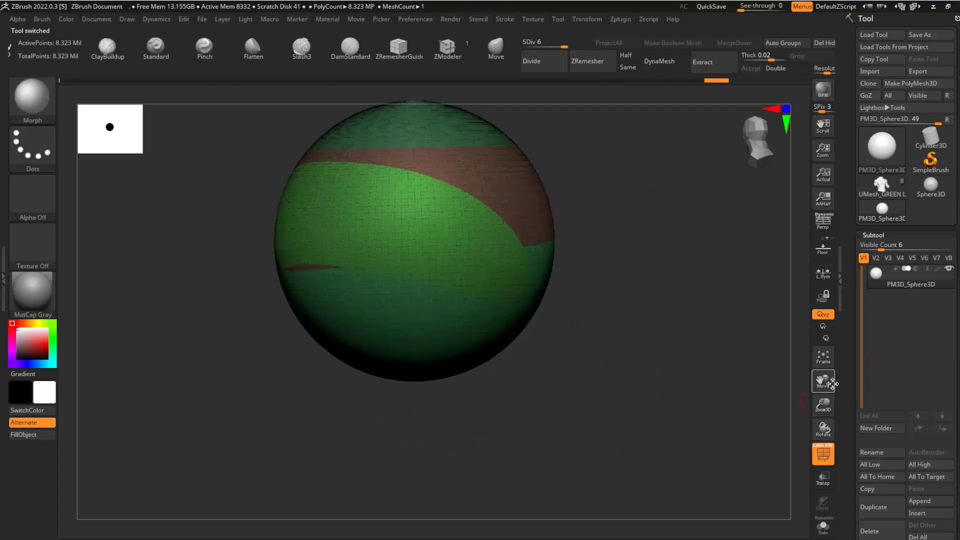
pyautogui.scroll(-10, 885, 425)
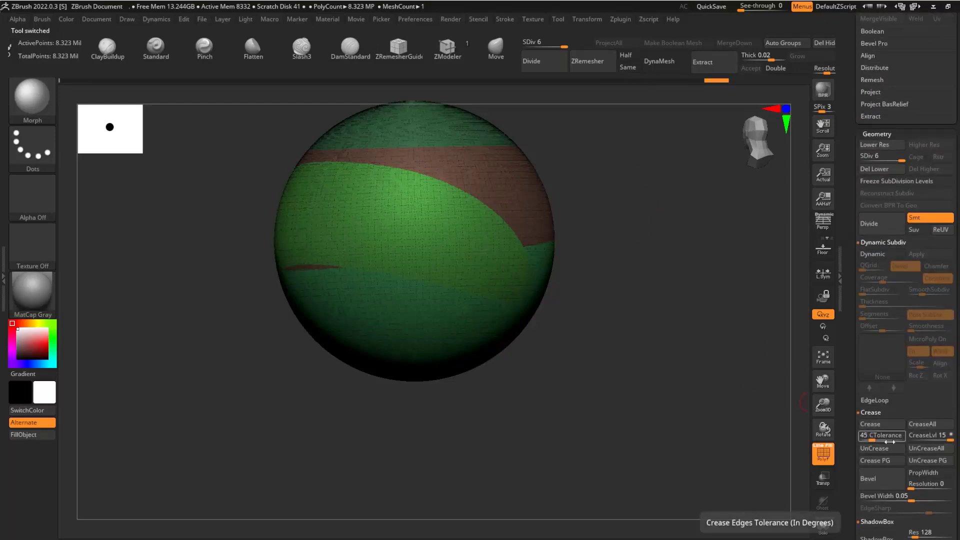
pyautogui.moveTo(848, 321); pyautogui.dragTo(873, 173)
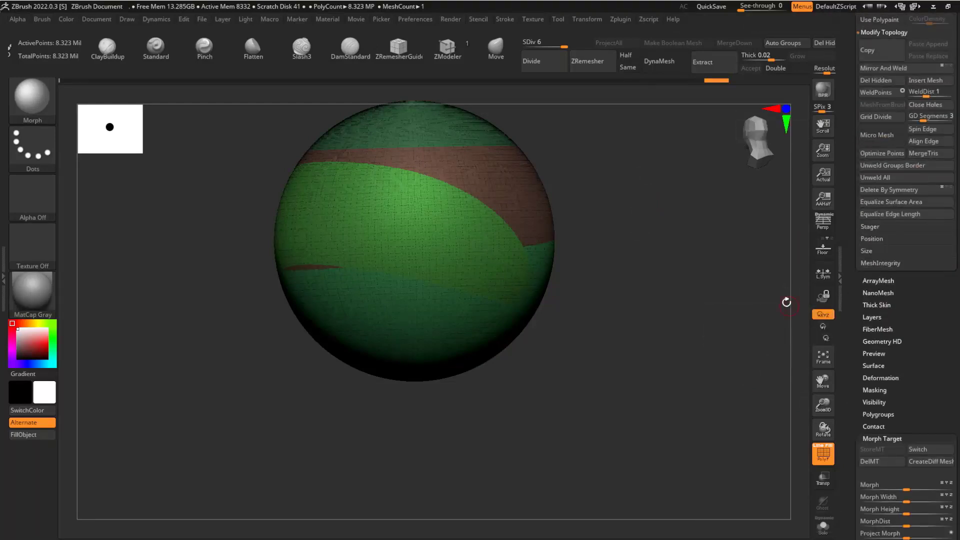
pyautogui.moveTo(642, 204); pyautogui.dragTo(667, 195)
pyautogui.moveTo(516, 174); pyautogui.dragTo(628, 155)
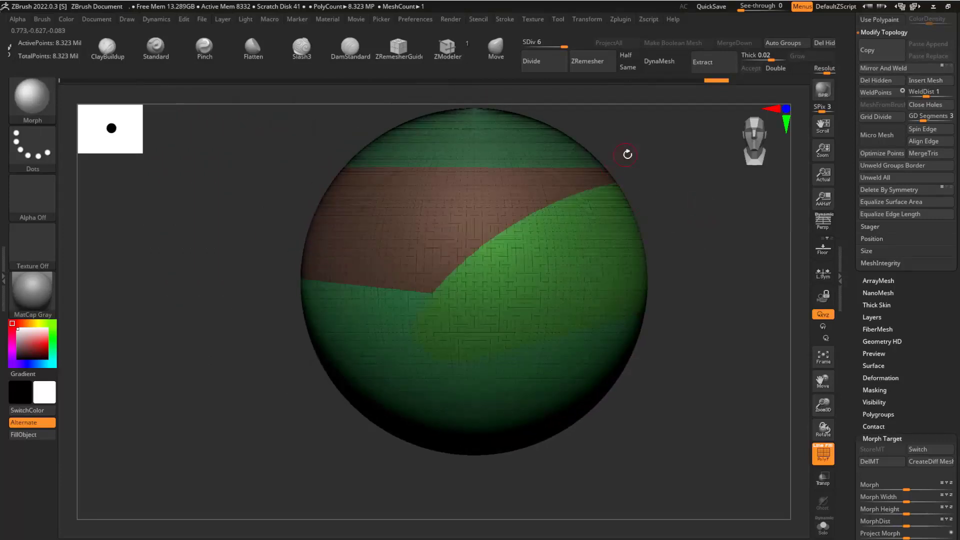